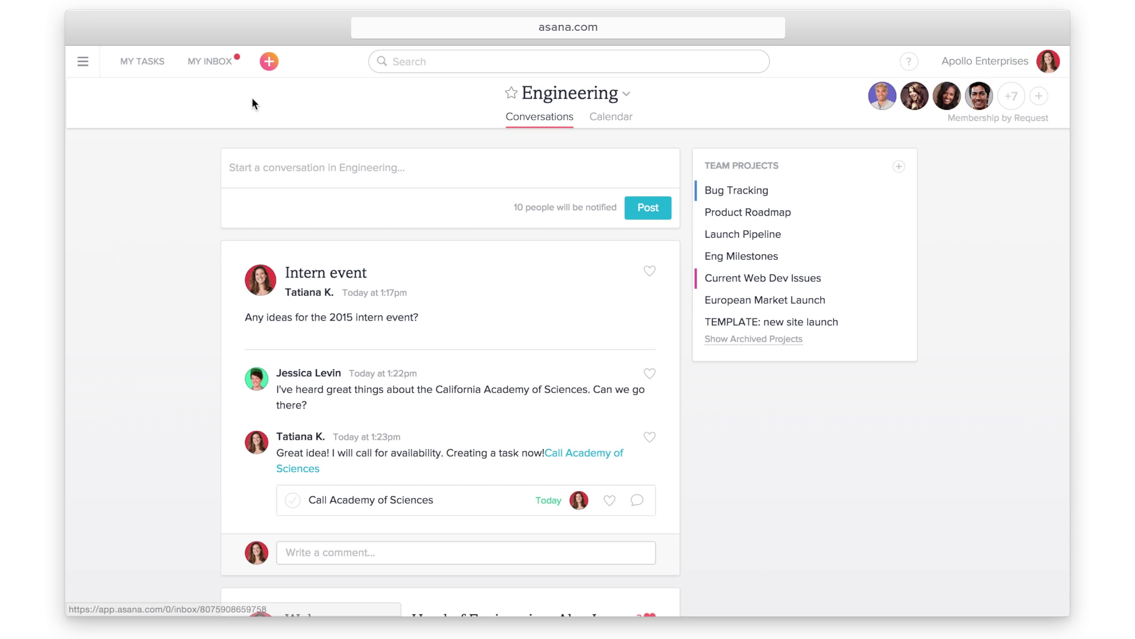
# - Create project 'Brand video' shared with Marketing, described 'We will use this project to organize the brand video for the website launch.'
pyautogui.click(270, 62)
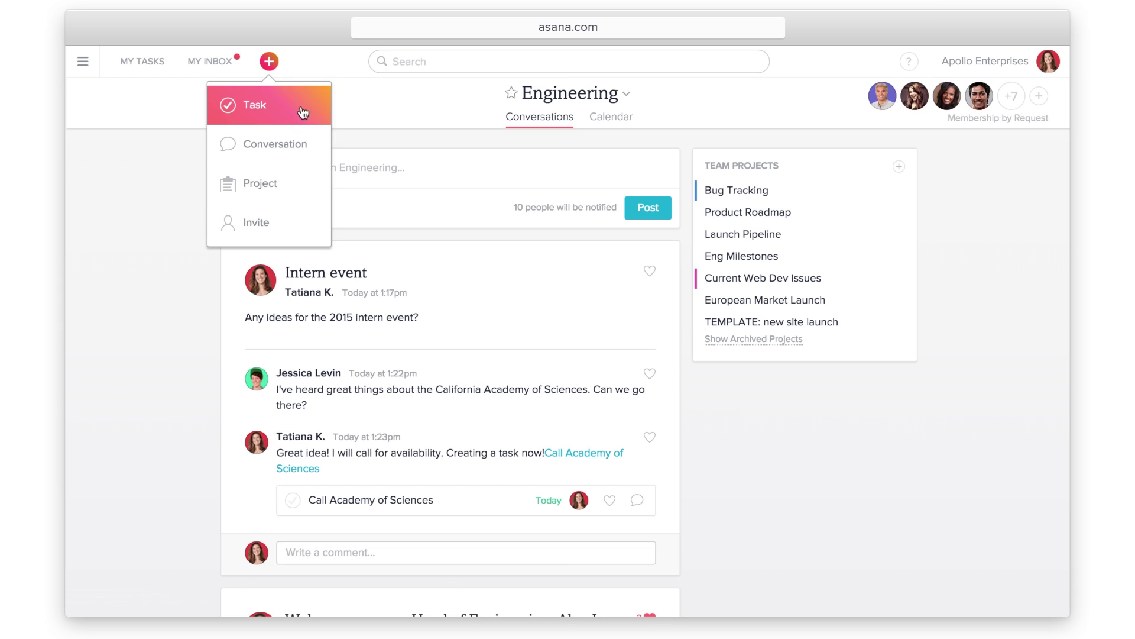
pyautogui.click(306, 185)
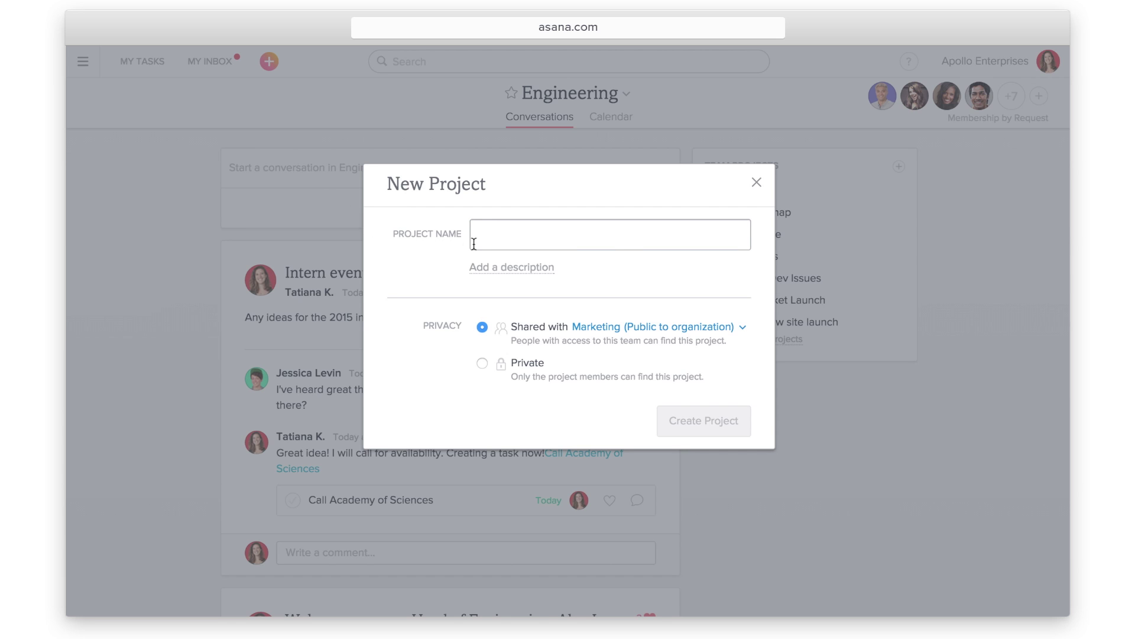
pyautogui.write('Brand video')
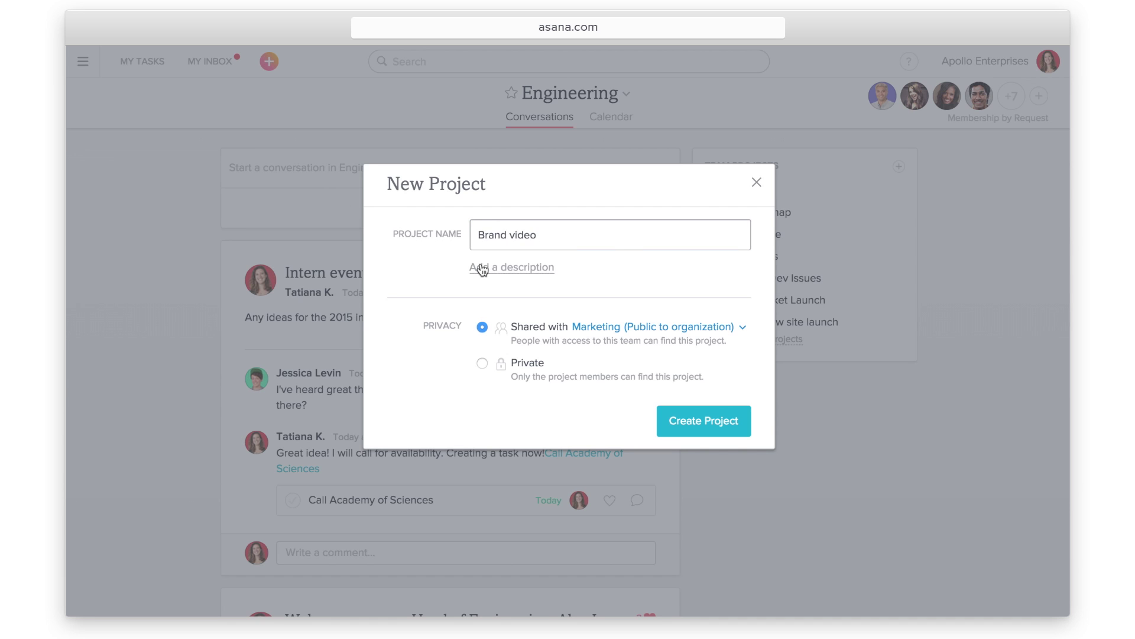
pyautogui.click(482, 268)
pyautogui.write('We wi')
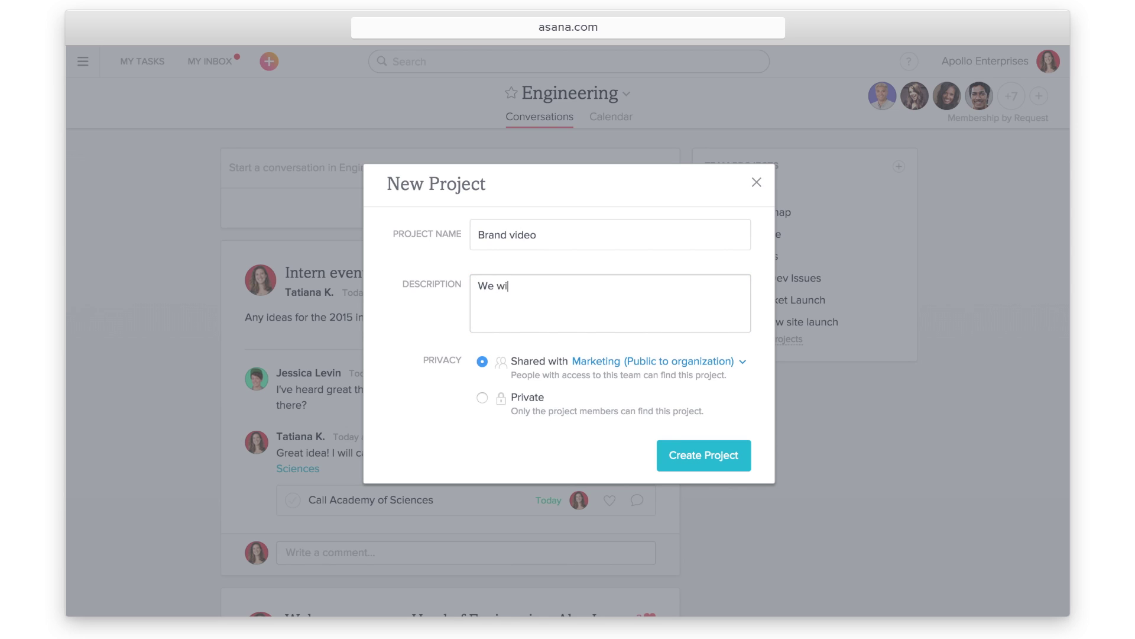
pyautogui.write('ll use this project to organize the brand video for the website launch.')
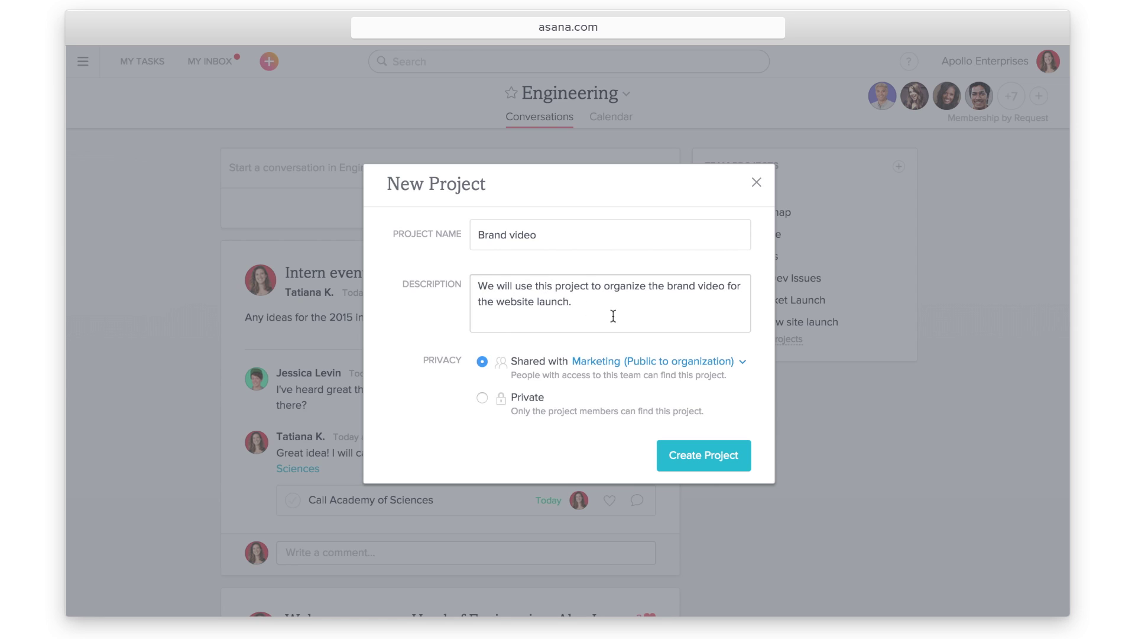
pyautogui.click(742, 363)
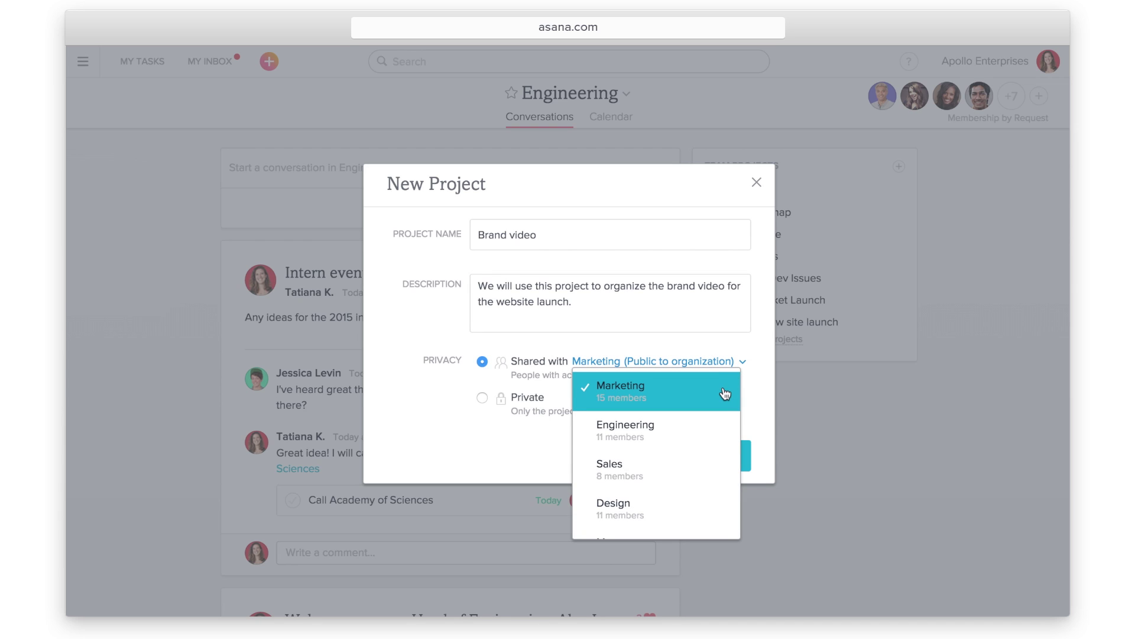
pyautogui.click(724, 395)
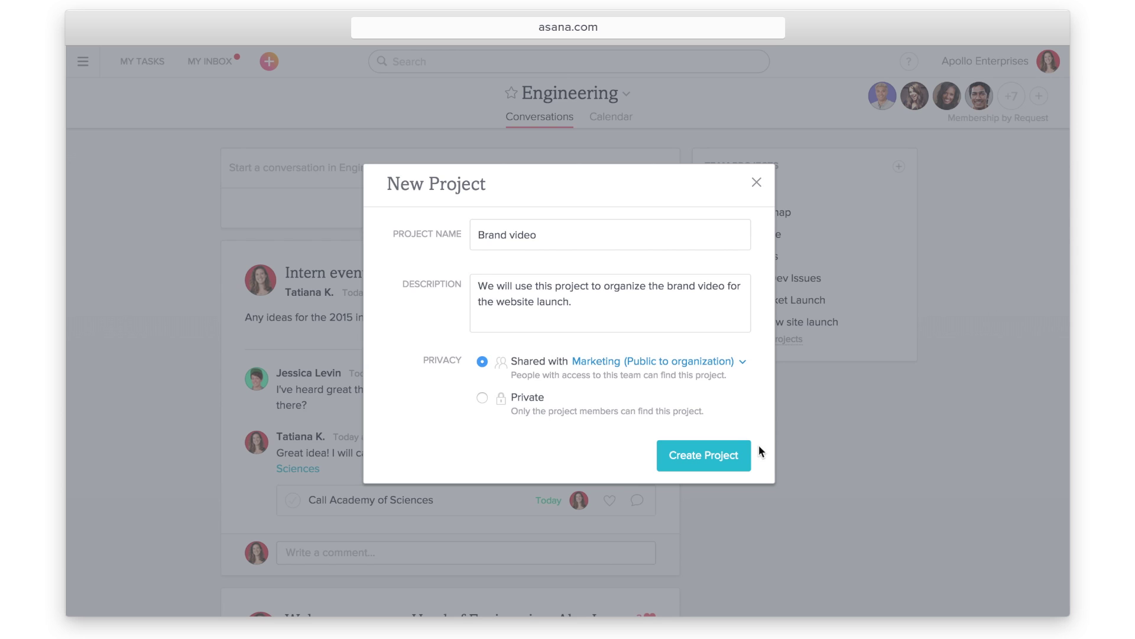
pyautogui.click(743, 467)
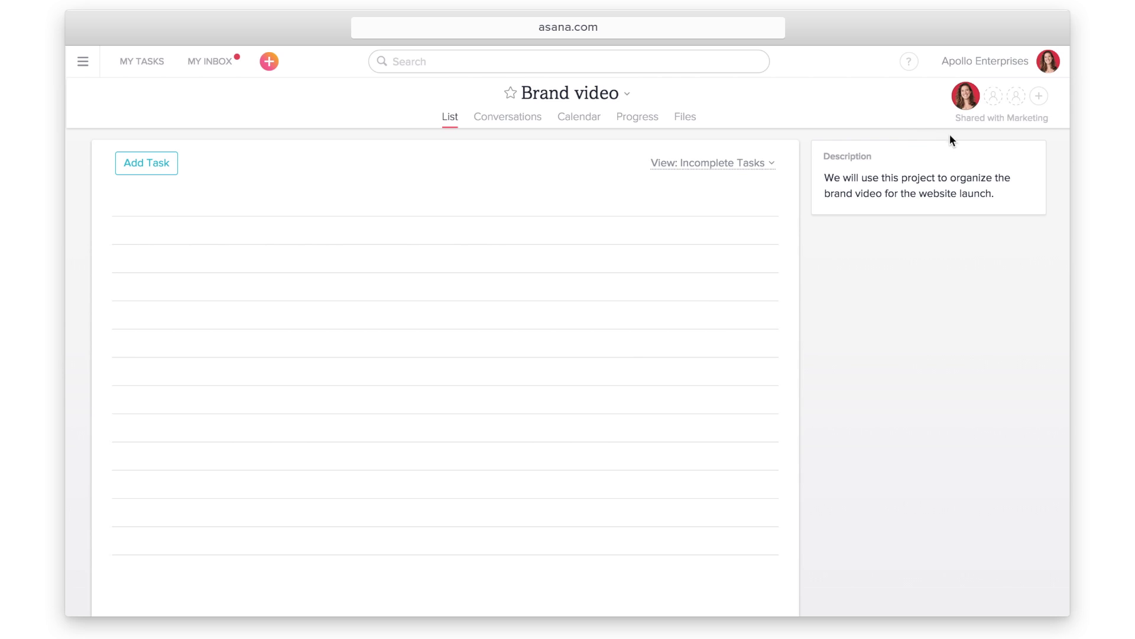
# - Add two suggested teammates as members with the note 'Please add ideas to our new brand video project.'
pyautogui.click(1039, 96)
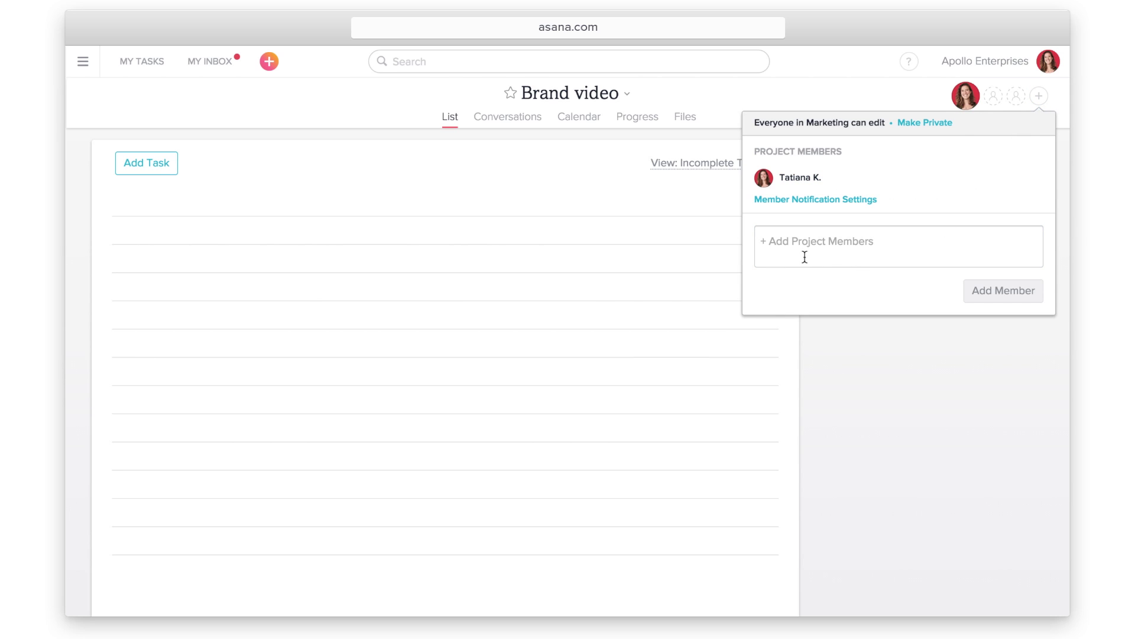
pyautogui.write('jes')
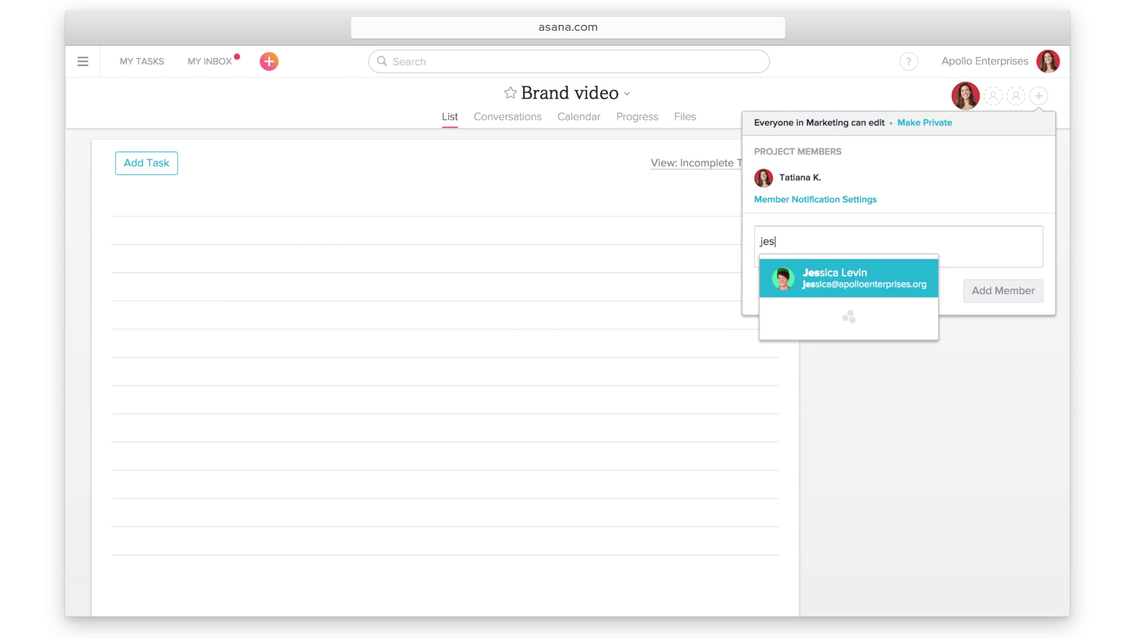
pyautogui.press('Return')
pyautogui.write('joe')
pyautogui.press('Return')
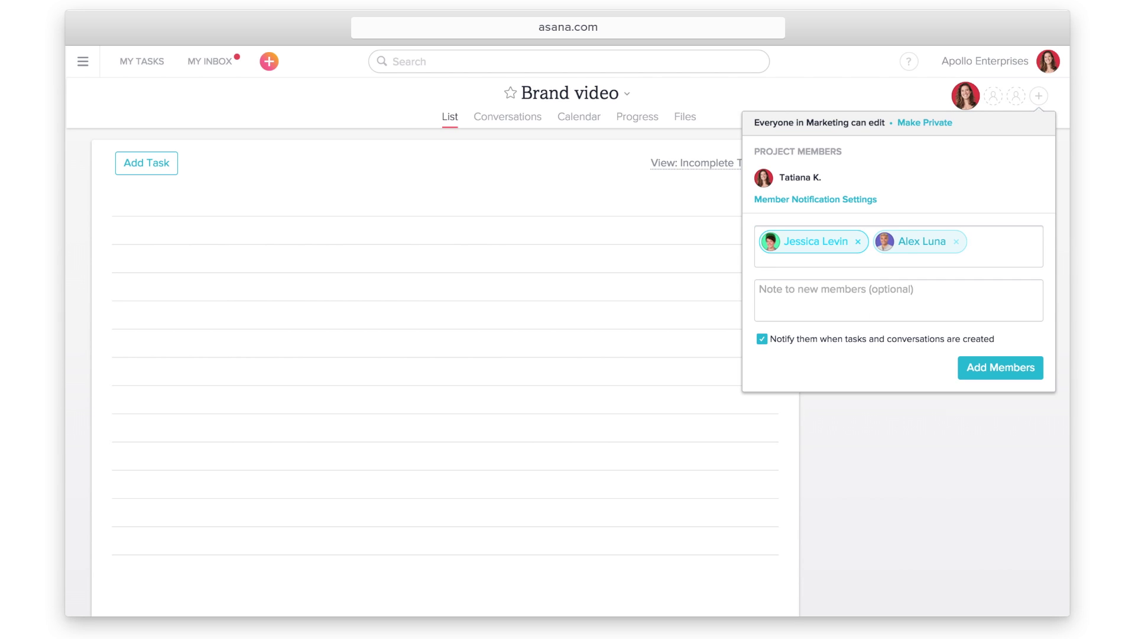
pyautogui.click(778, 294)
pyautogui.write('Please add ideas to our ')
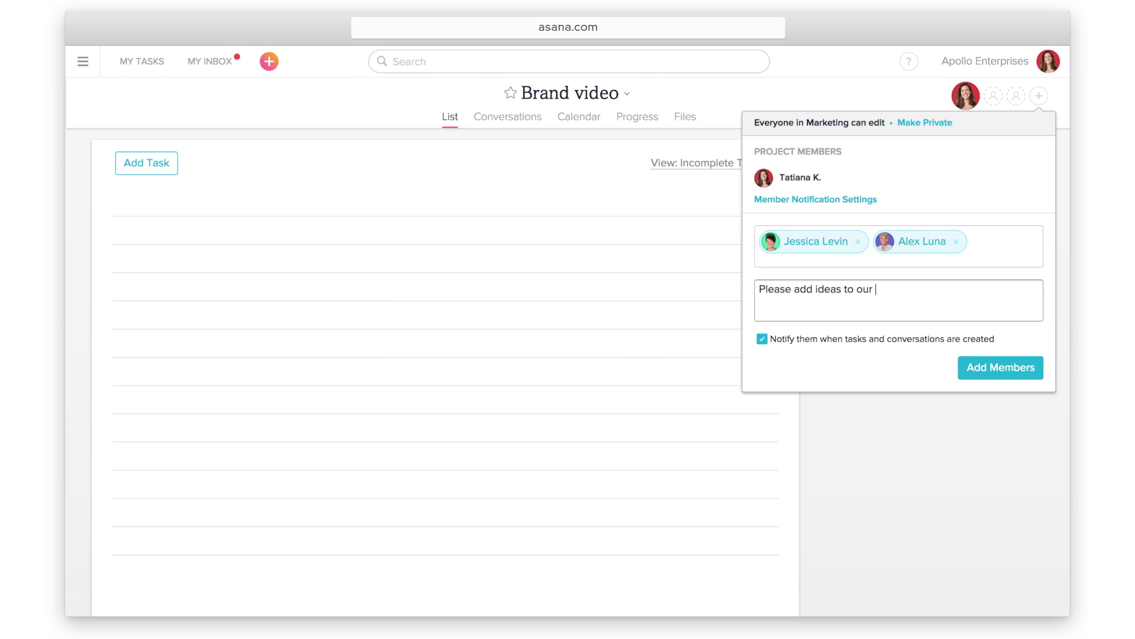
pyautogui.write('new brand video project.')
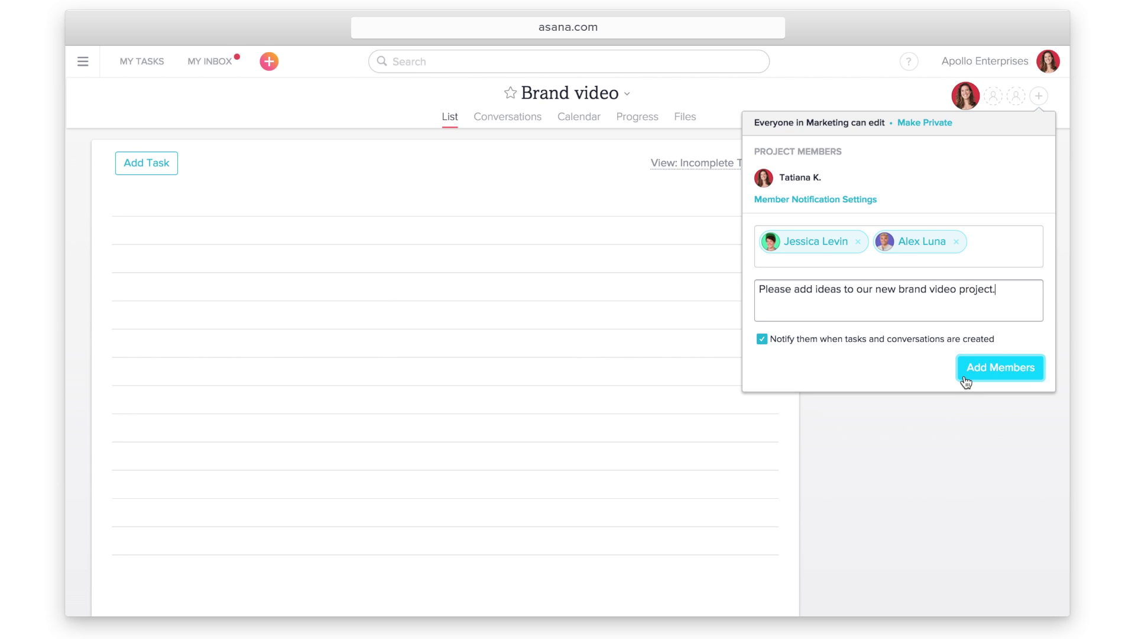
pyautogui.click(963, 375)
pyautogui.click(964, 376)
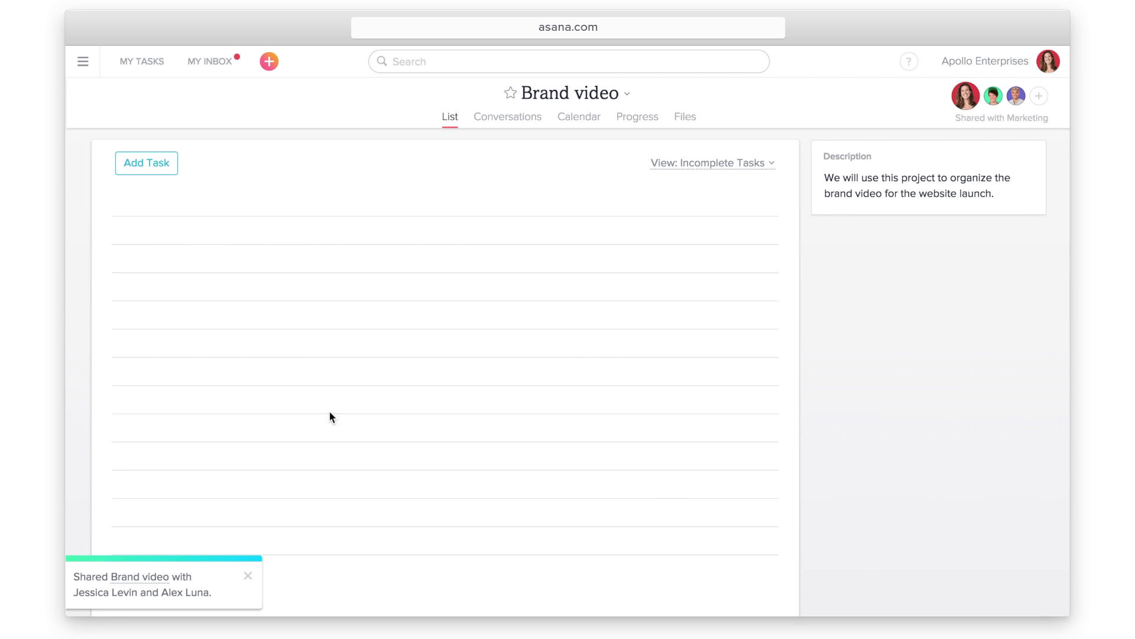
# - Add the tasks 'Pick music', 'Make title slide' and 'first cut' to the list
pyautogui.click(169, 175)
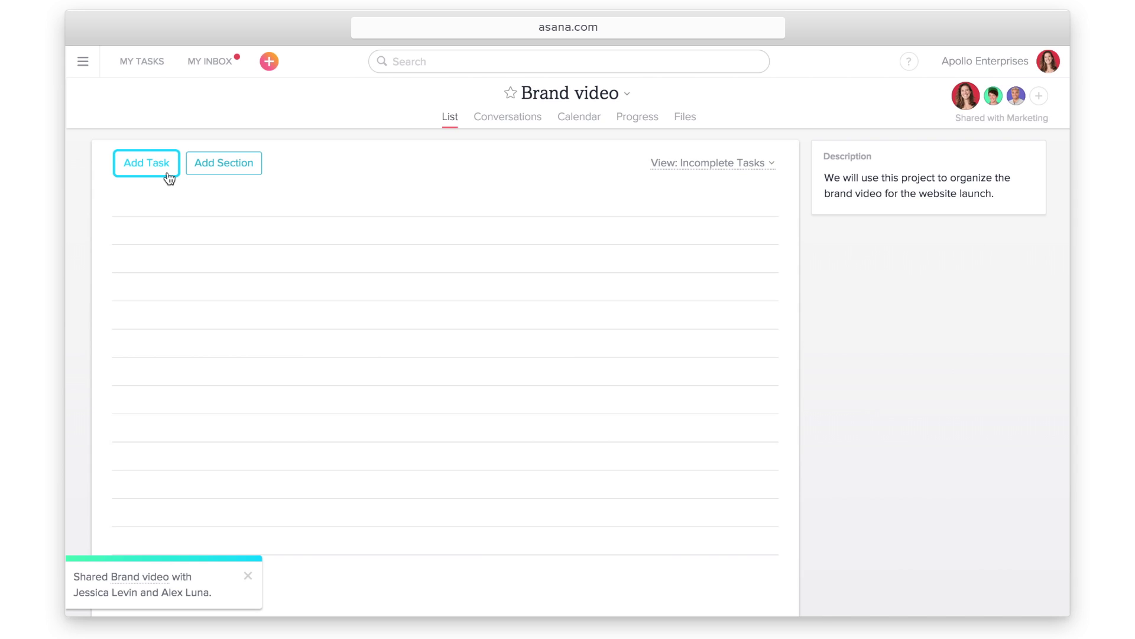
pyautogui.click(169, 177)
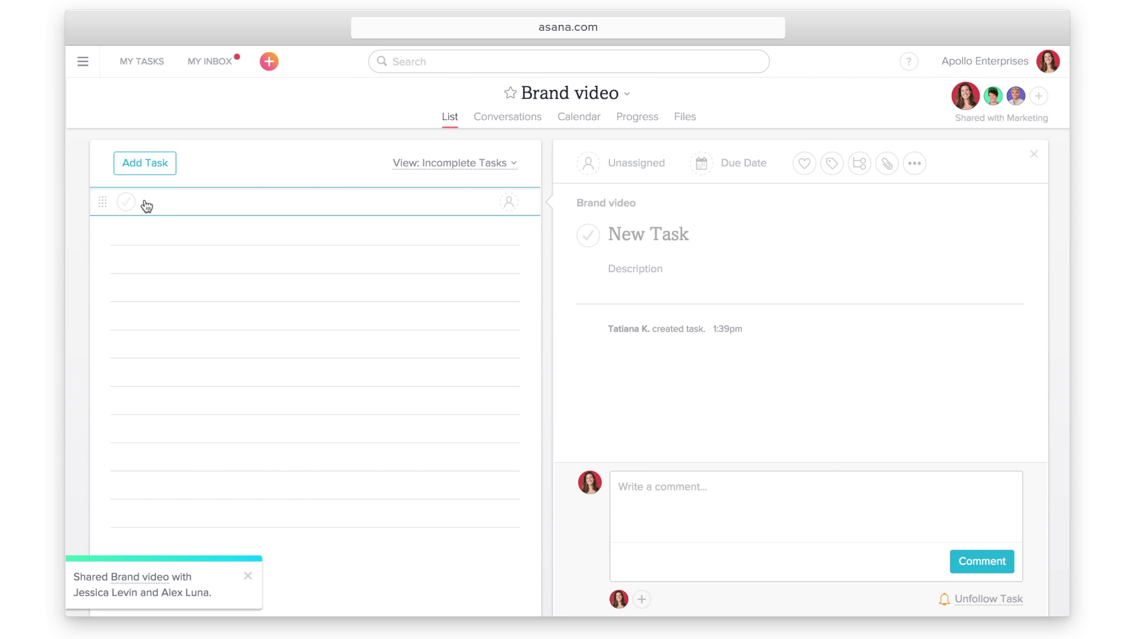
pyautogui.write('Pick music')
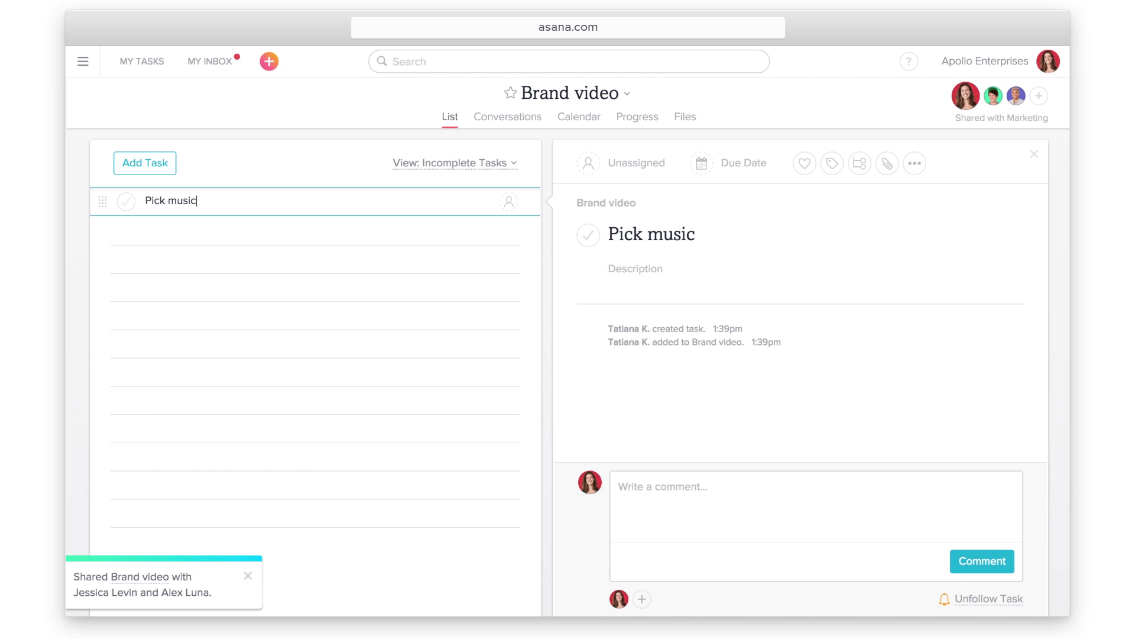
pyautogui.press('Return')
pyautogui.write('Mak')
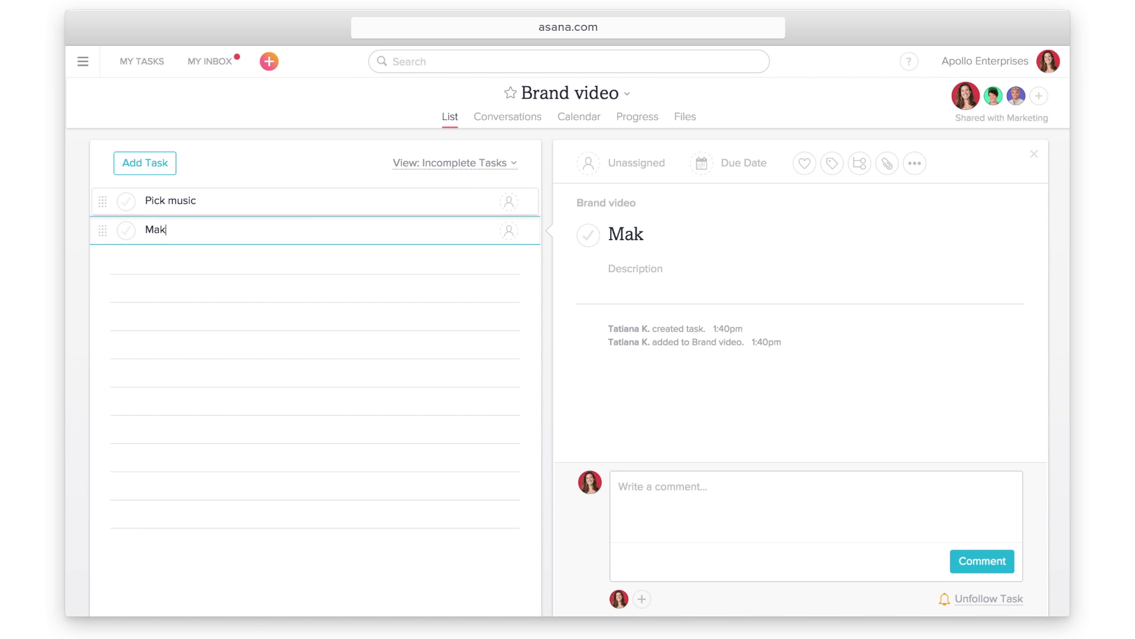
pyautogui.write('e title slide')
pyautogui.press('Return')
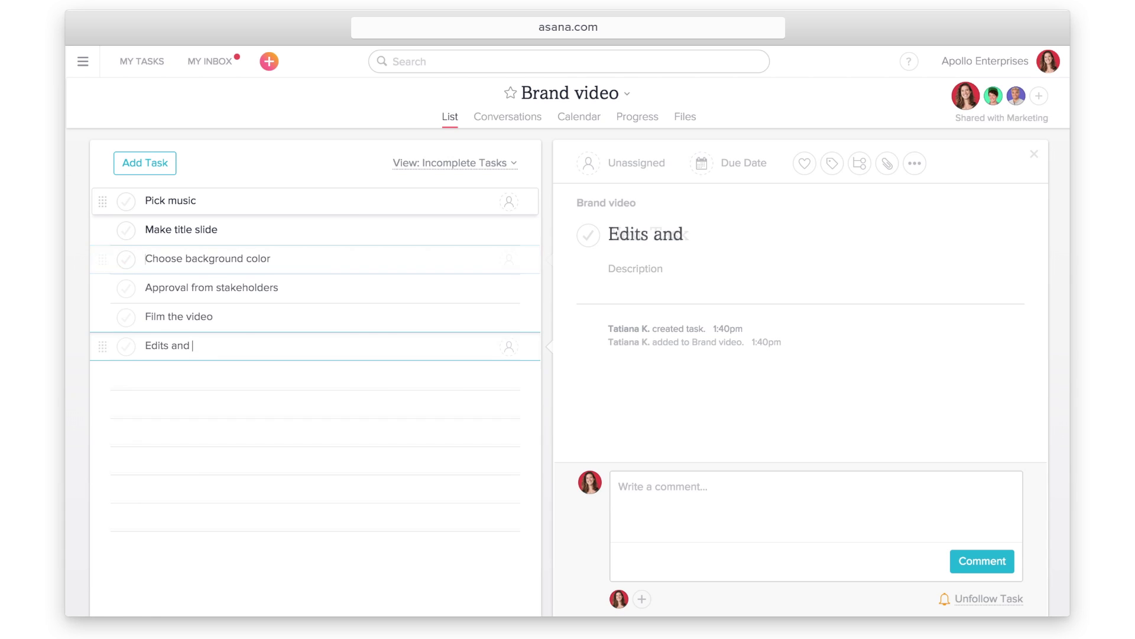
pyautogui.write('first cut')
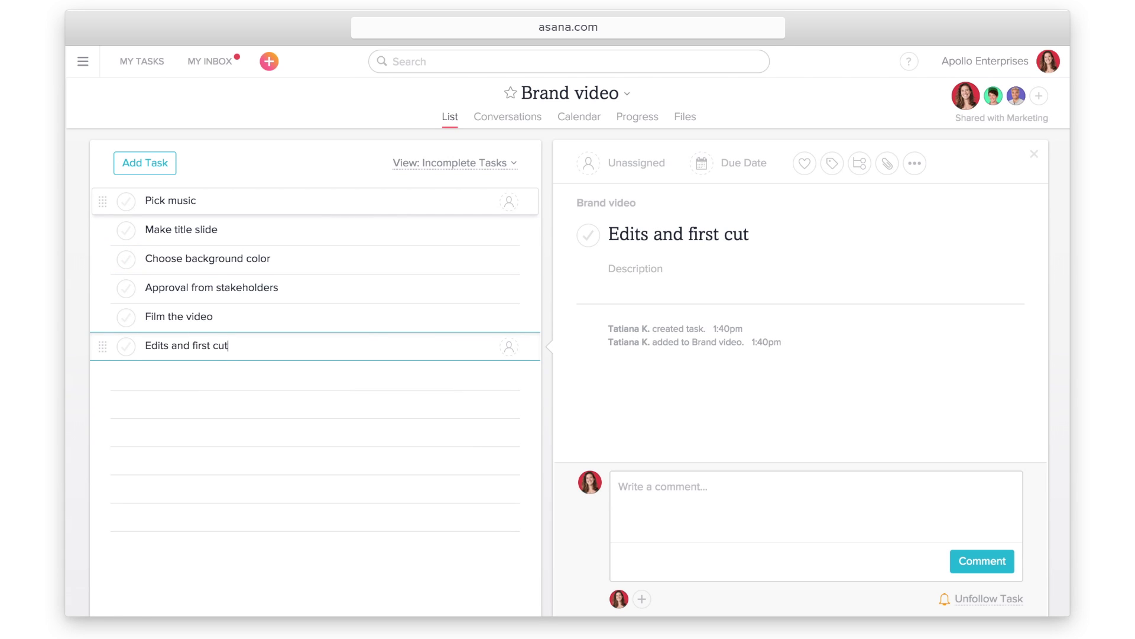
pyautogui.moveTo(158, 177)
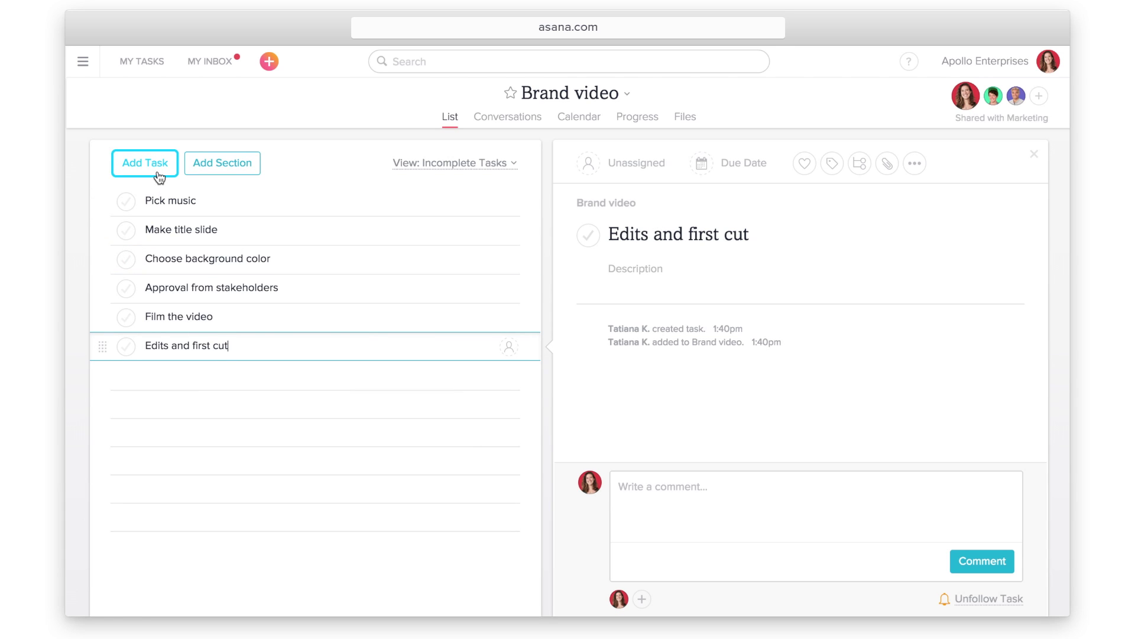
# - Create the Development, Production, Review and Goals sections, moving Development up under Pick music
pyautogui.click(207, 178)
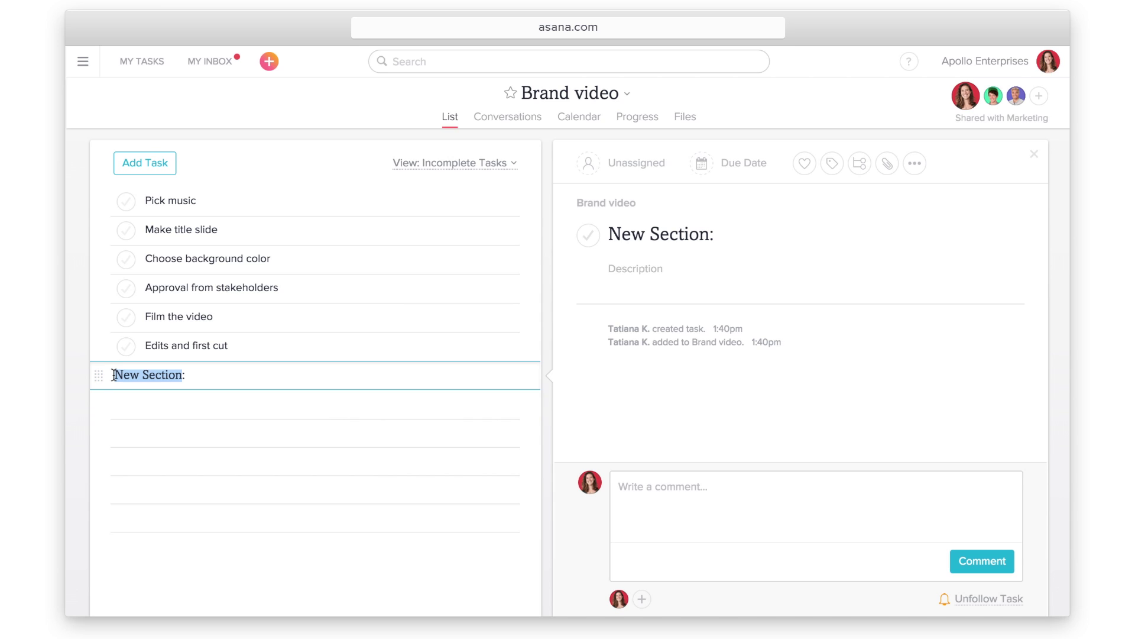
pyautogui.write('Developmen')
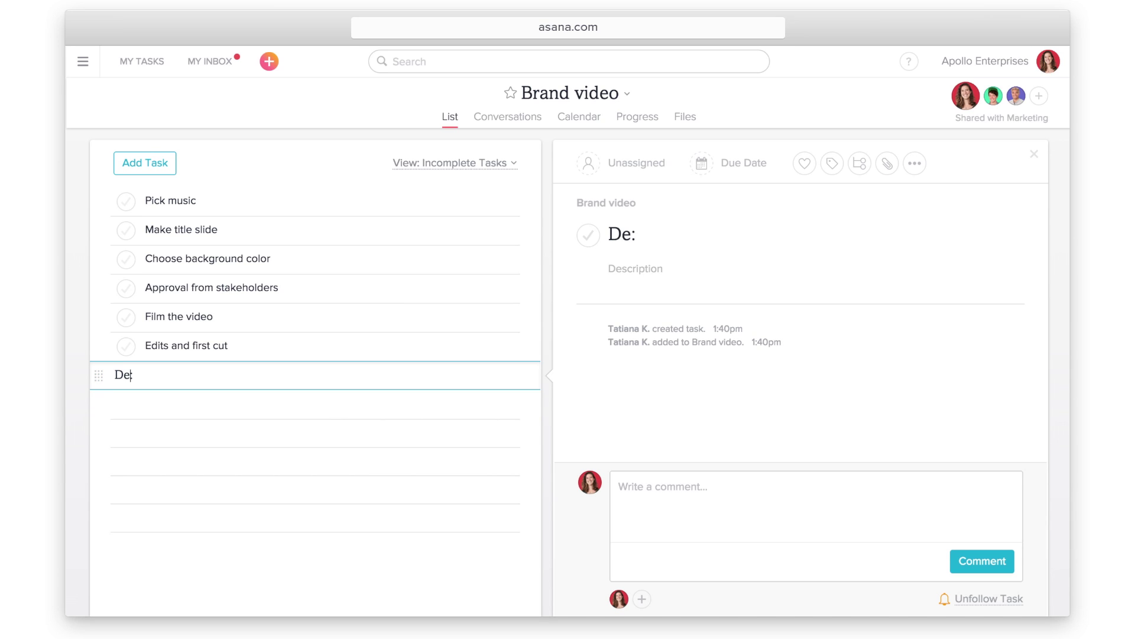
pyautogui.write('t')
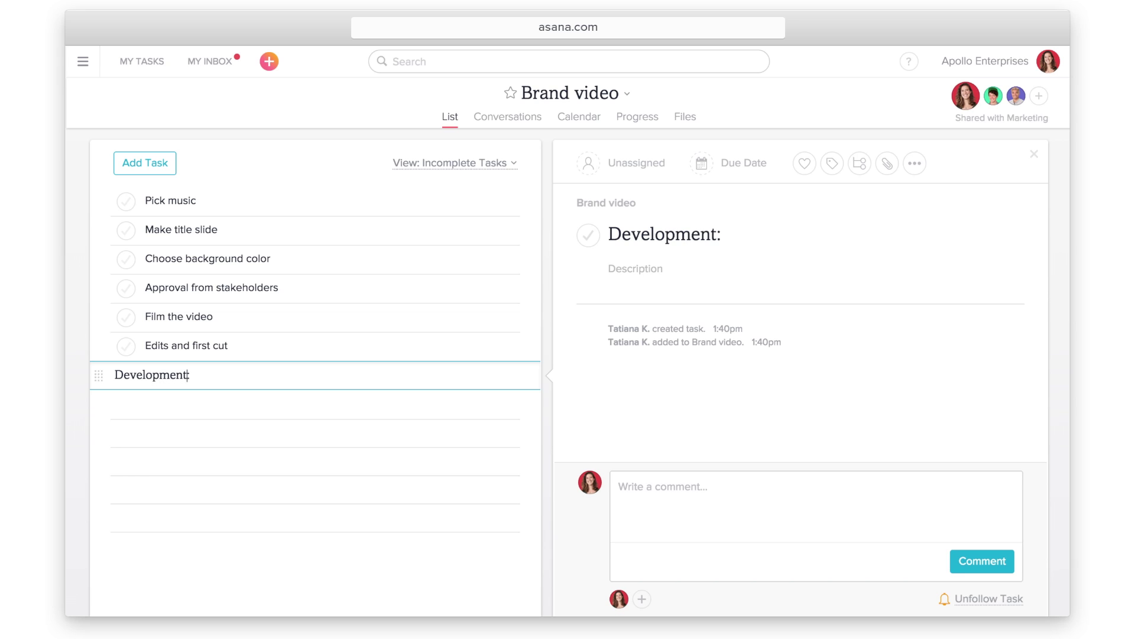
pyautogui.press('Return')
pyautogui.write('Productio')
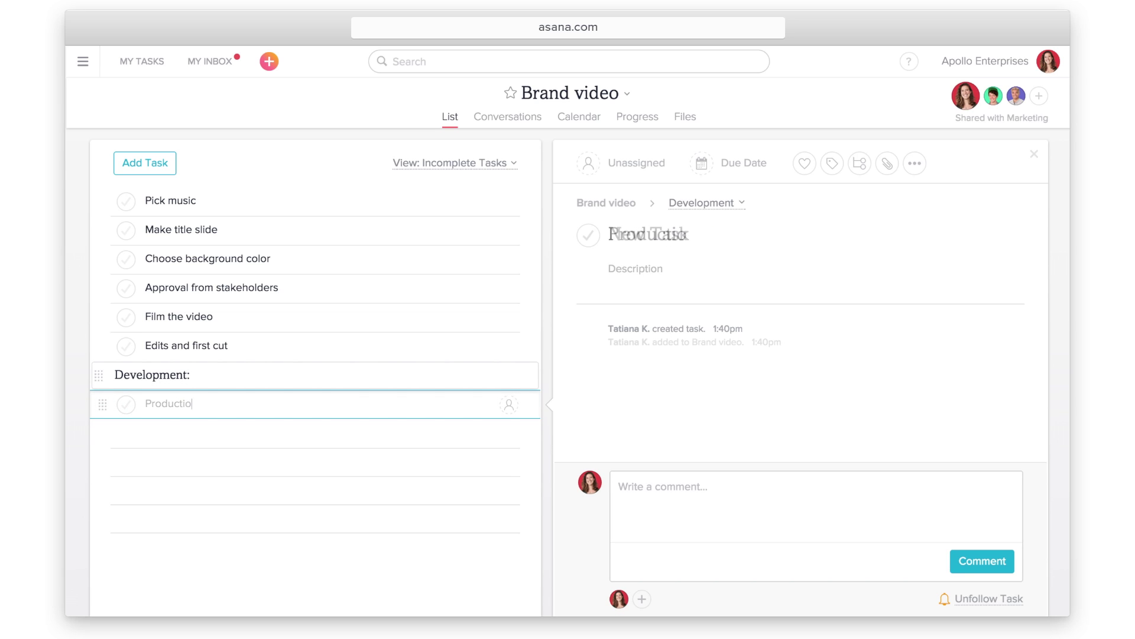
pyautogui.write('n:')
pyautogui.press('Return')
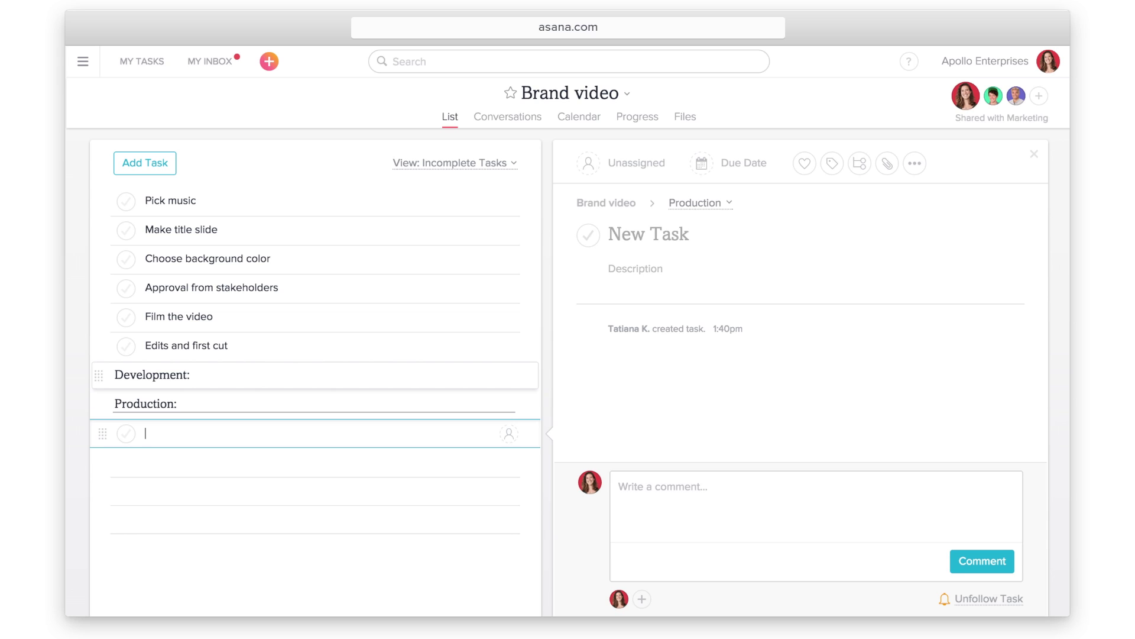
pyautogui.write('Review:')
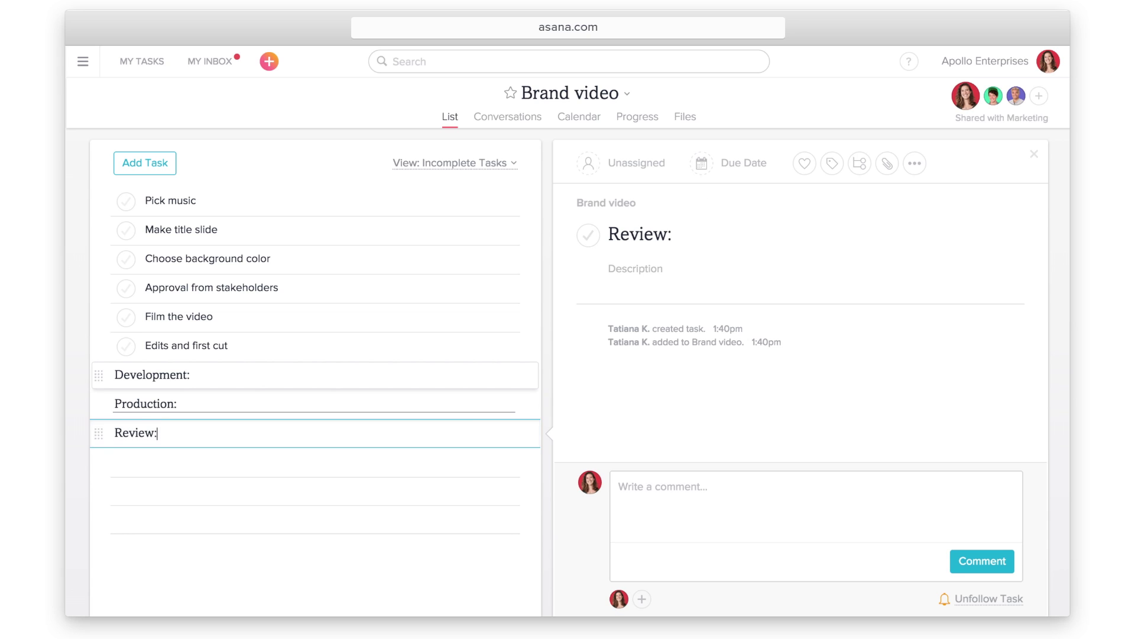
pyautogui.press('Return')
pyautogui.write('Goa')
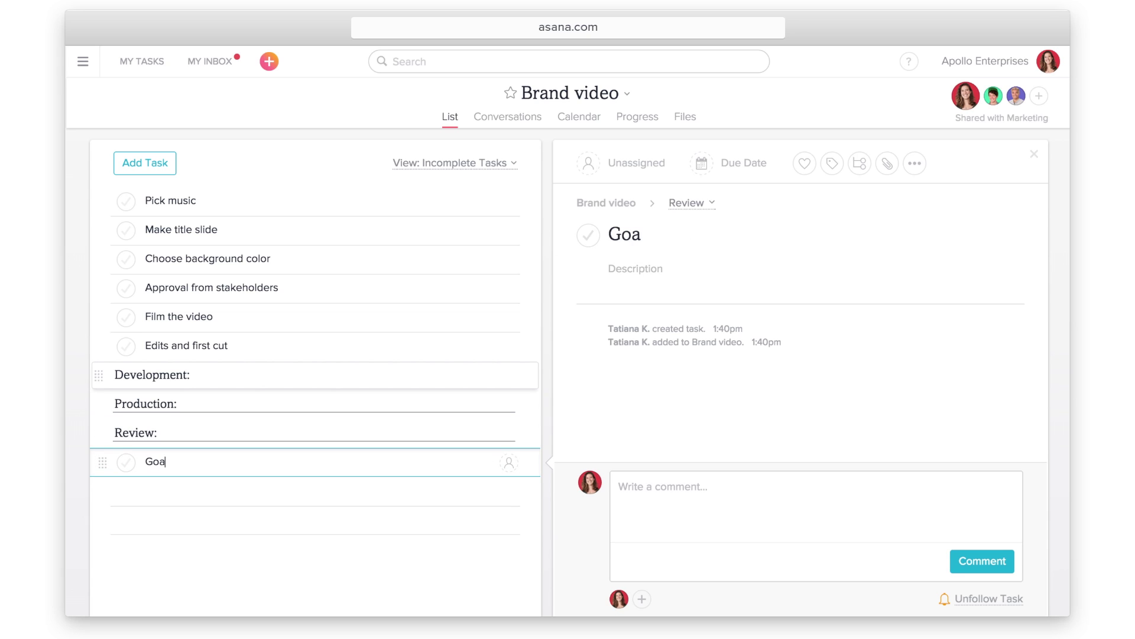
pyautogui.write('ls:')
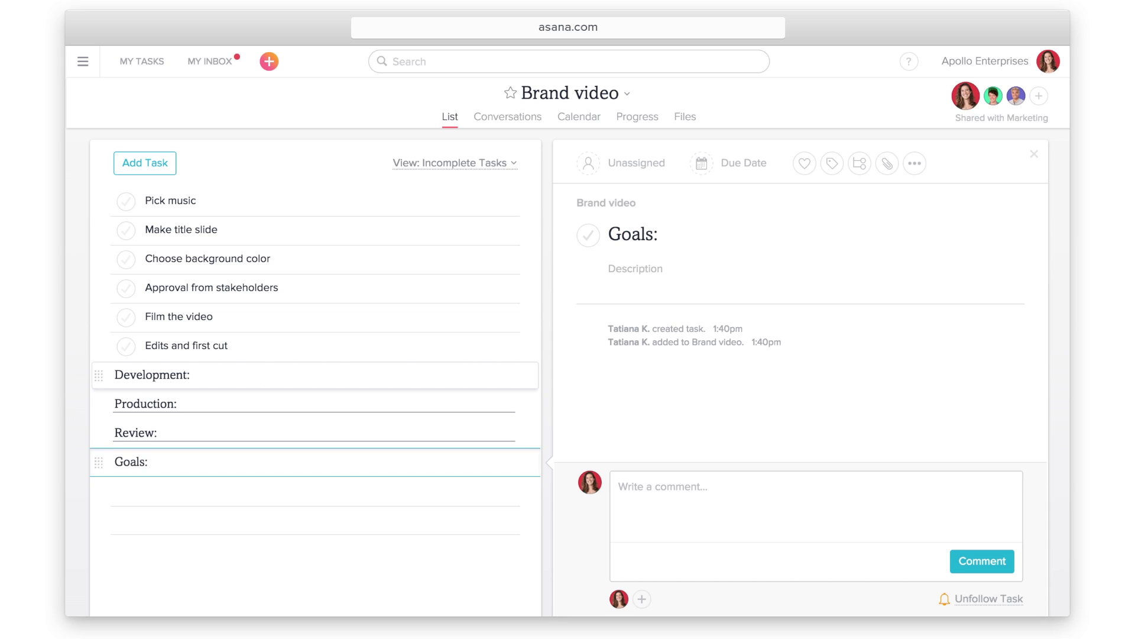
pyautogui.press('Return')
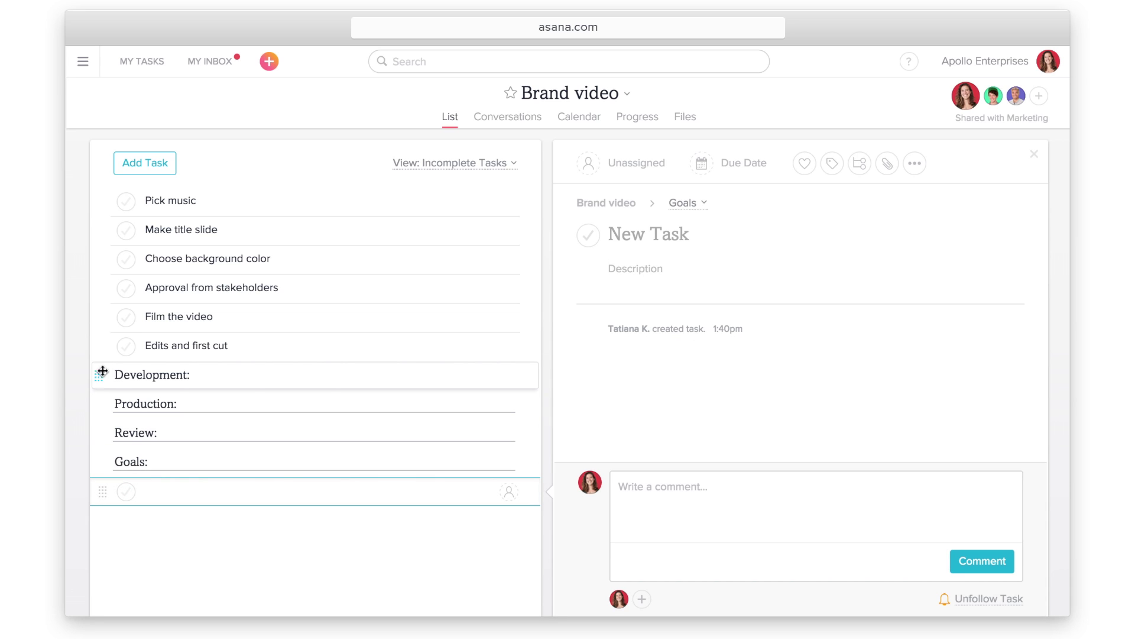
pyautogui.moveTo(98, 376); pyautogui.dragTo(106, 412)
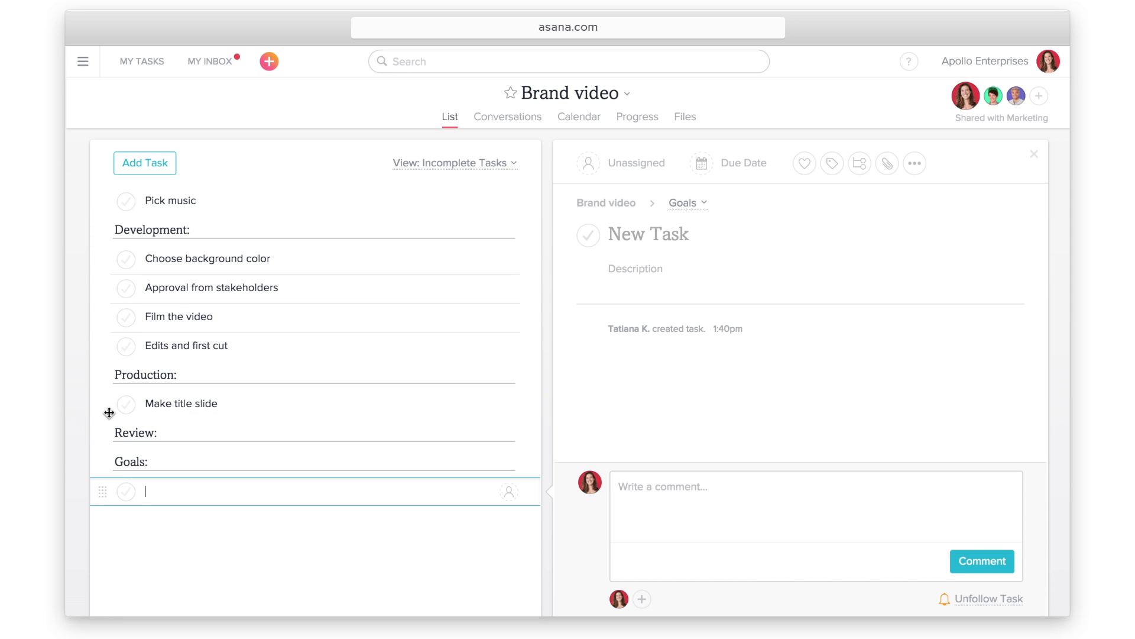
pyautogui.click(216, 199)
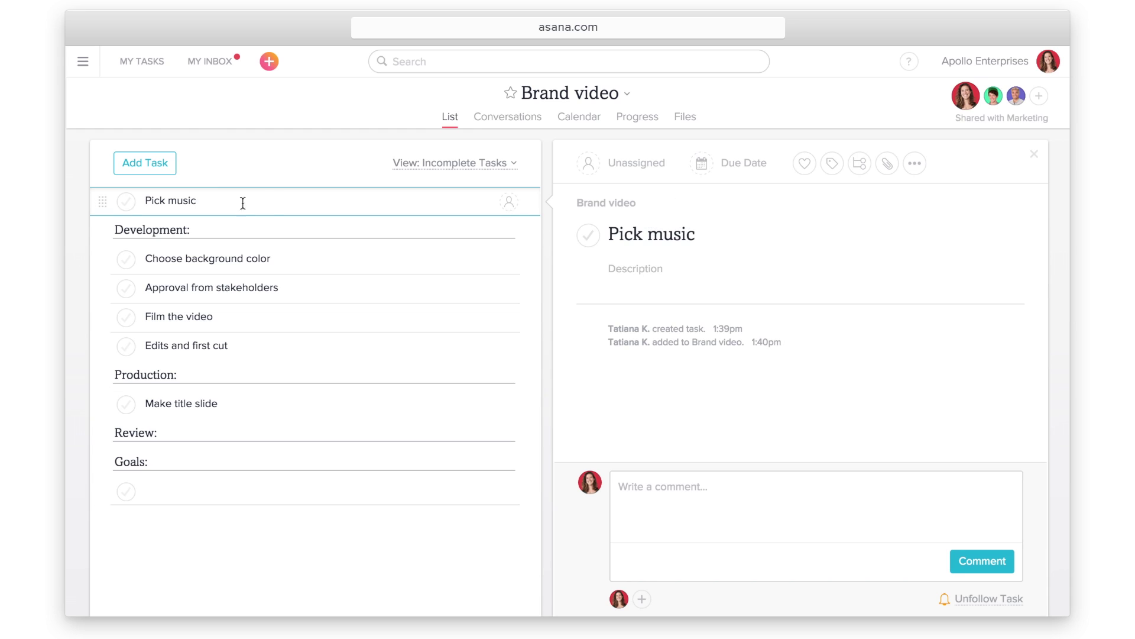
# - Show the Pick music task in full-screen view
pyautogui.click(915, 164)
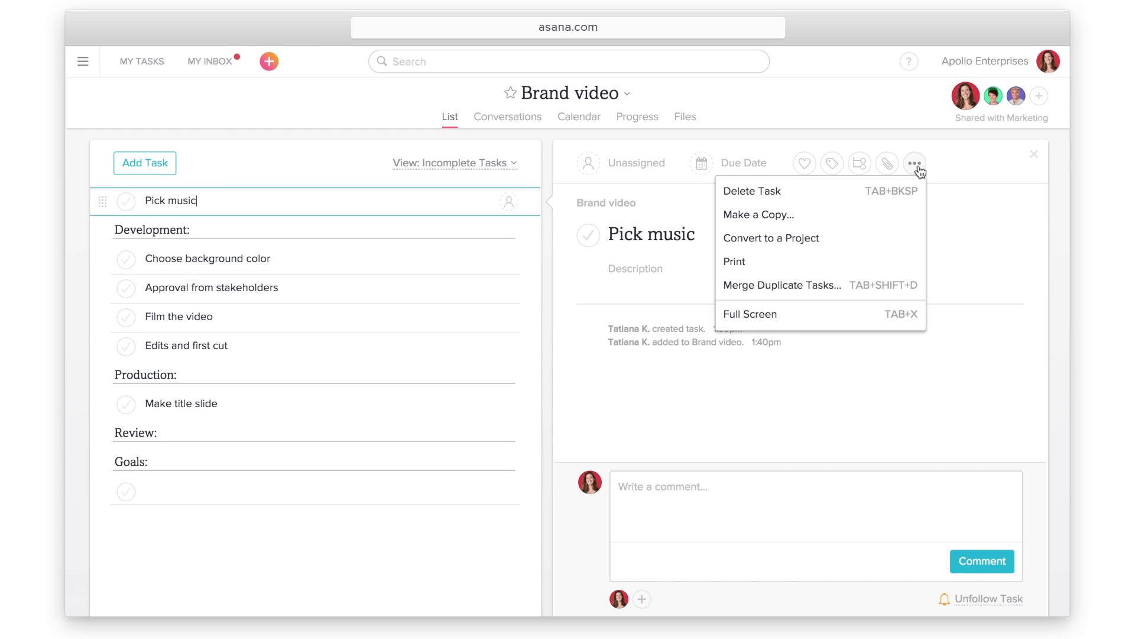
pyautogui.click(913, 328)
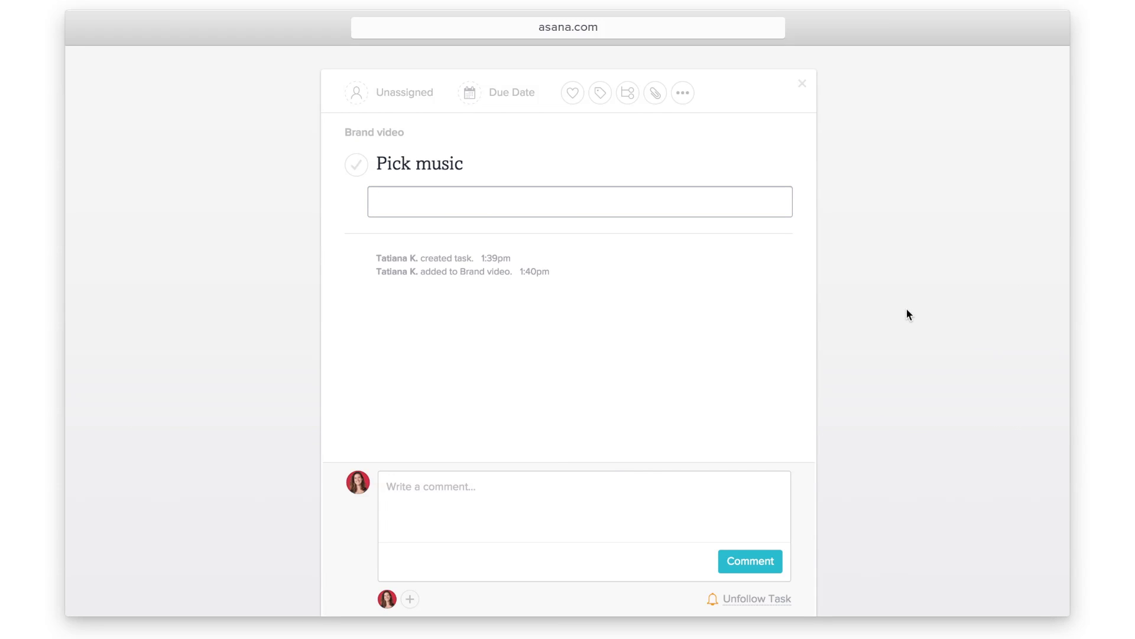
pyautogui.click(412, 134)
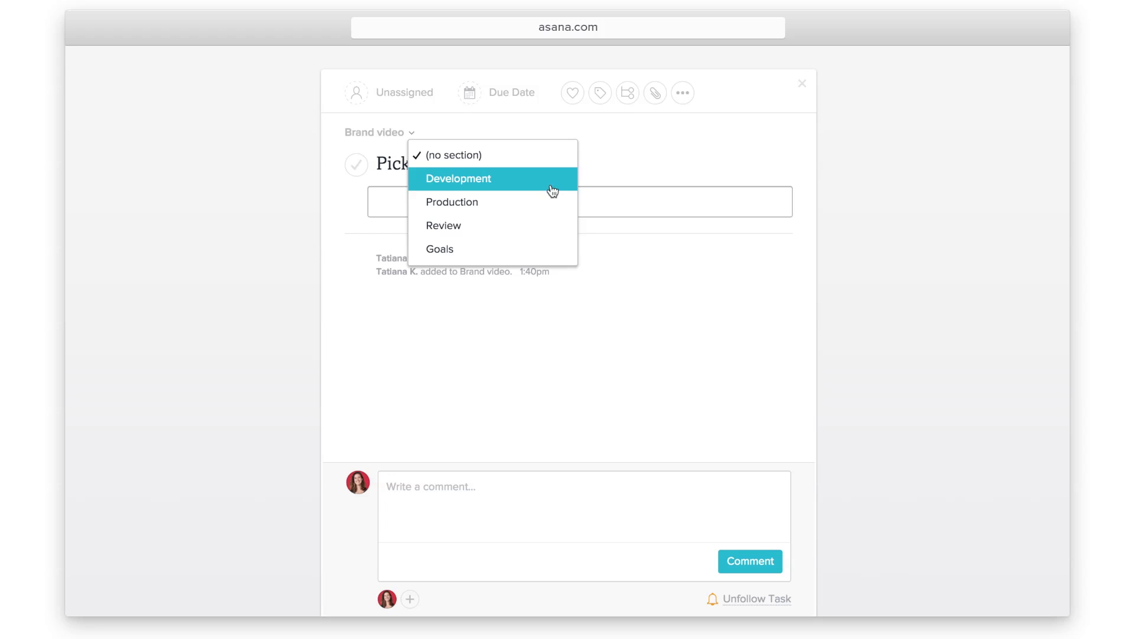
# - Move Pick music to Production and describe it 'Find a two minute high energy song for the video.'
pyautogui.click(548, 202)
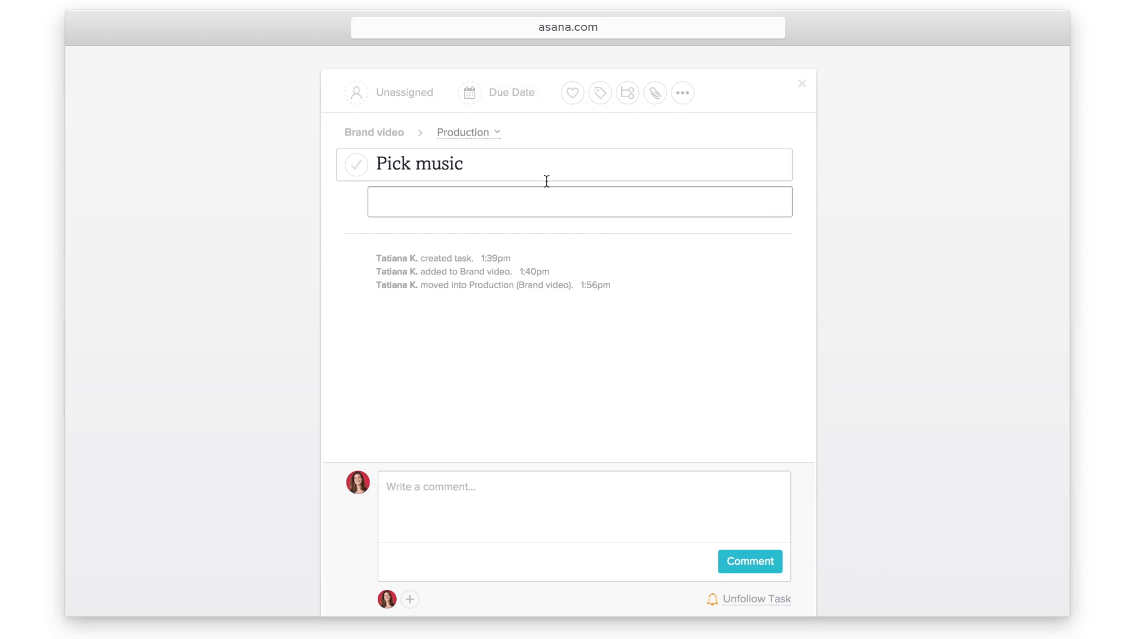
pyautogui.click(472, 200)
pyautogui.write('Find ')
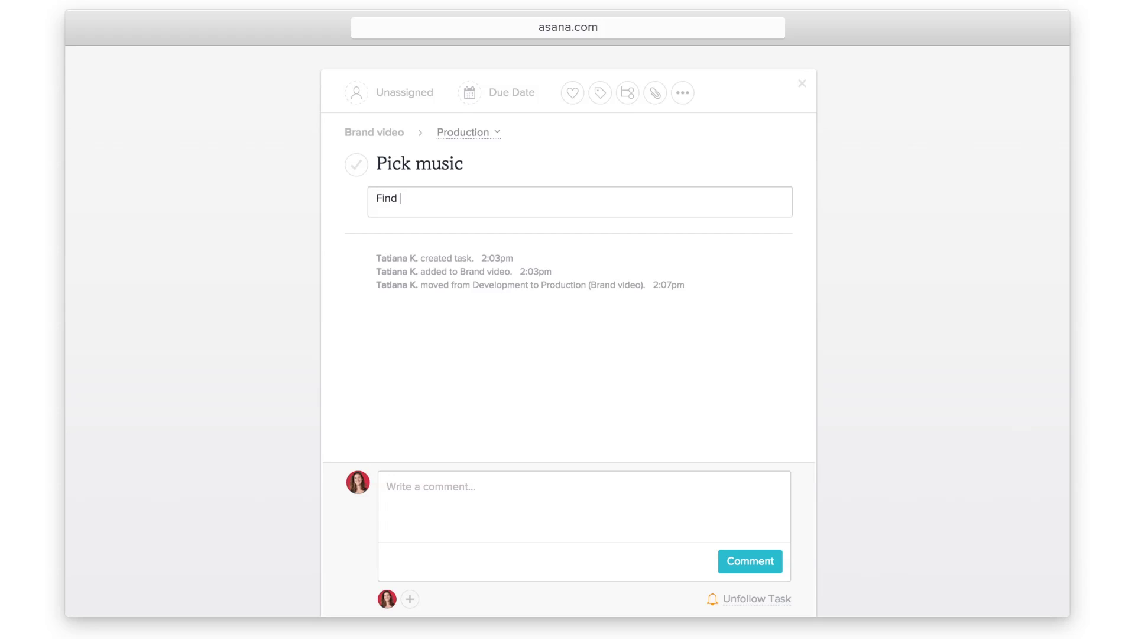
pyautogui.write('a two minute high energy song for the video.')
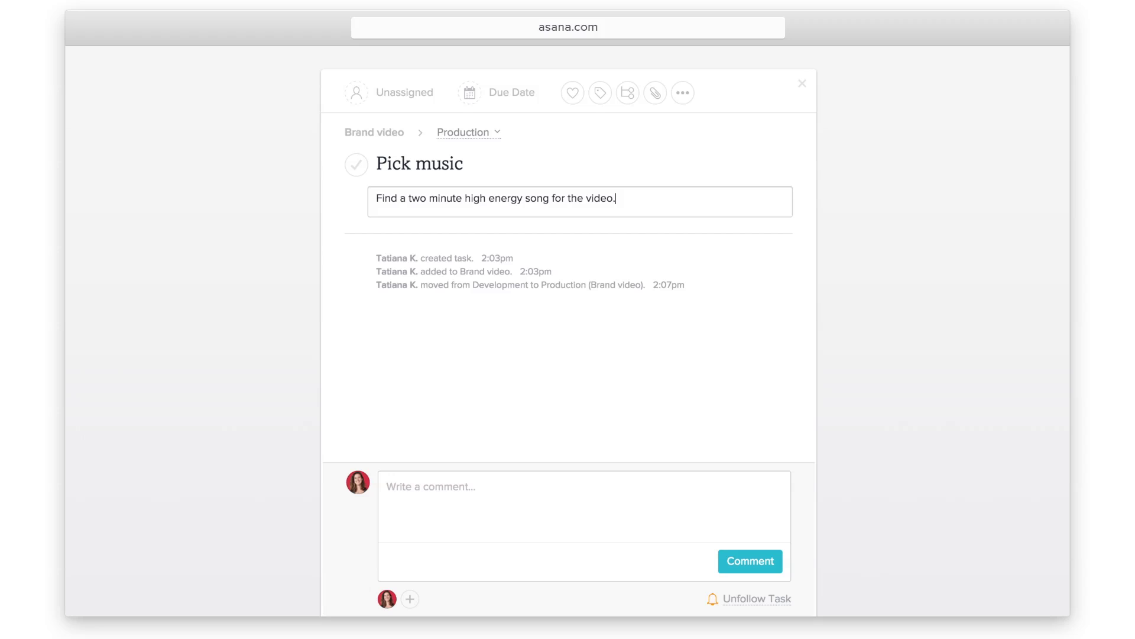
pyautogui.click(374, 96)
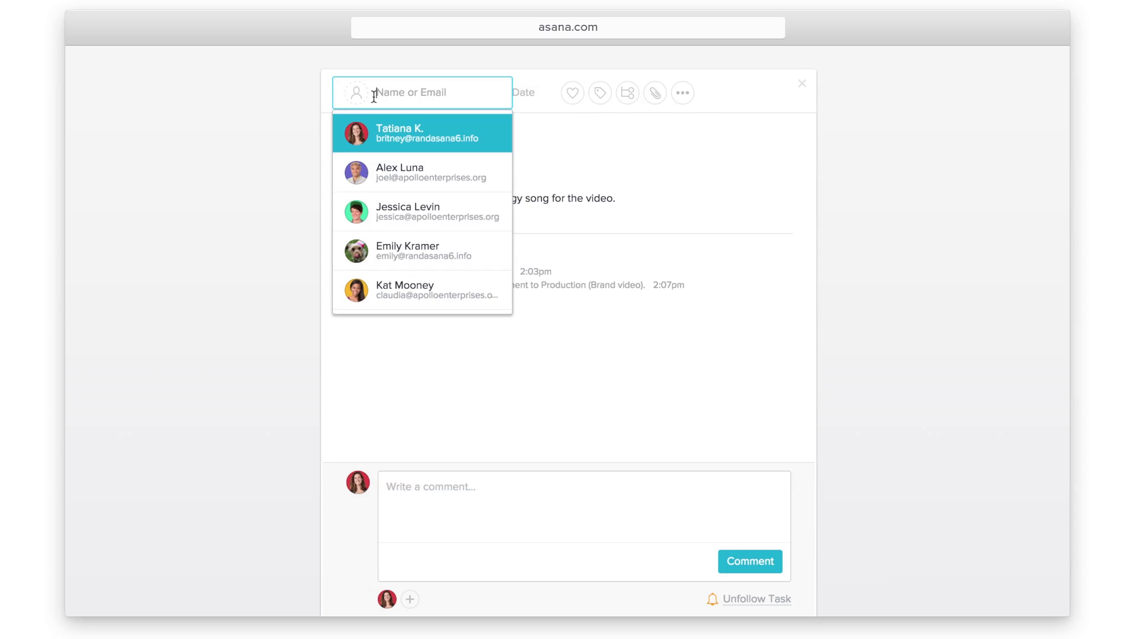
# - Assign Pick music to yourself, set its due date to October 1, and heart it
pyautogui.click(492, 144)
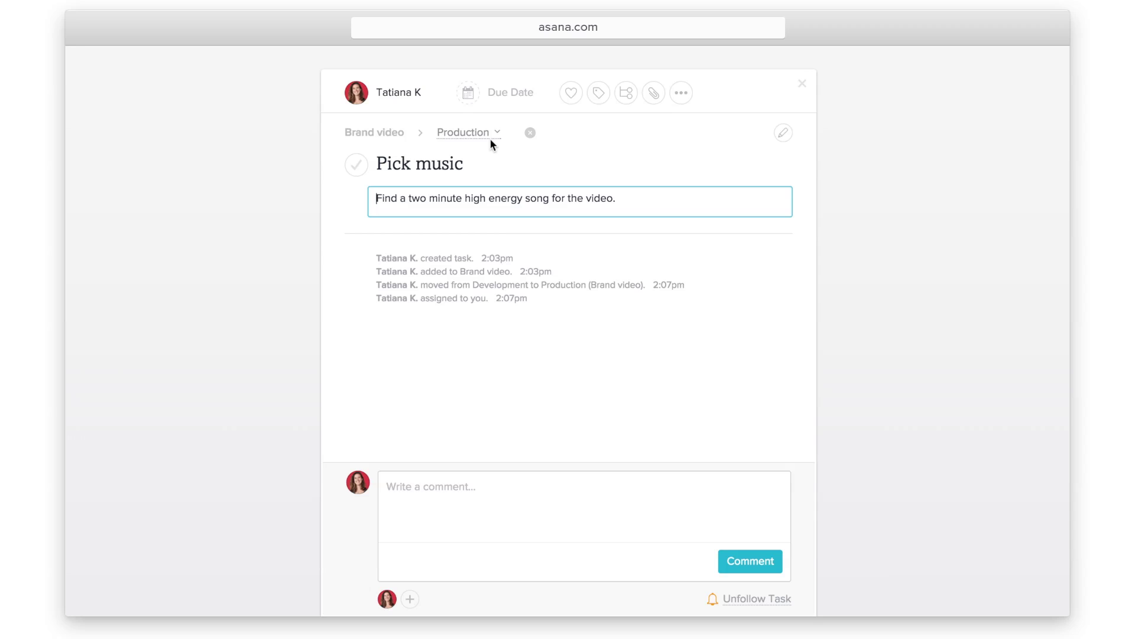
pyautogui.click(507, 104)
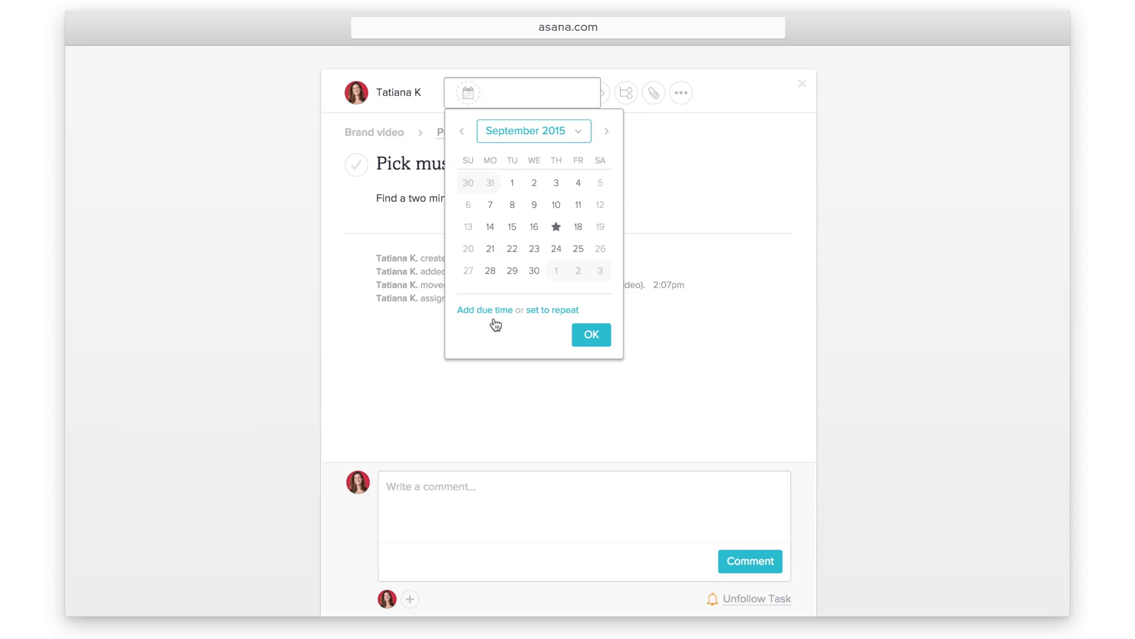
pyautogui.click(556, 271)
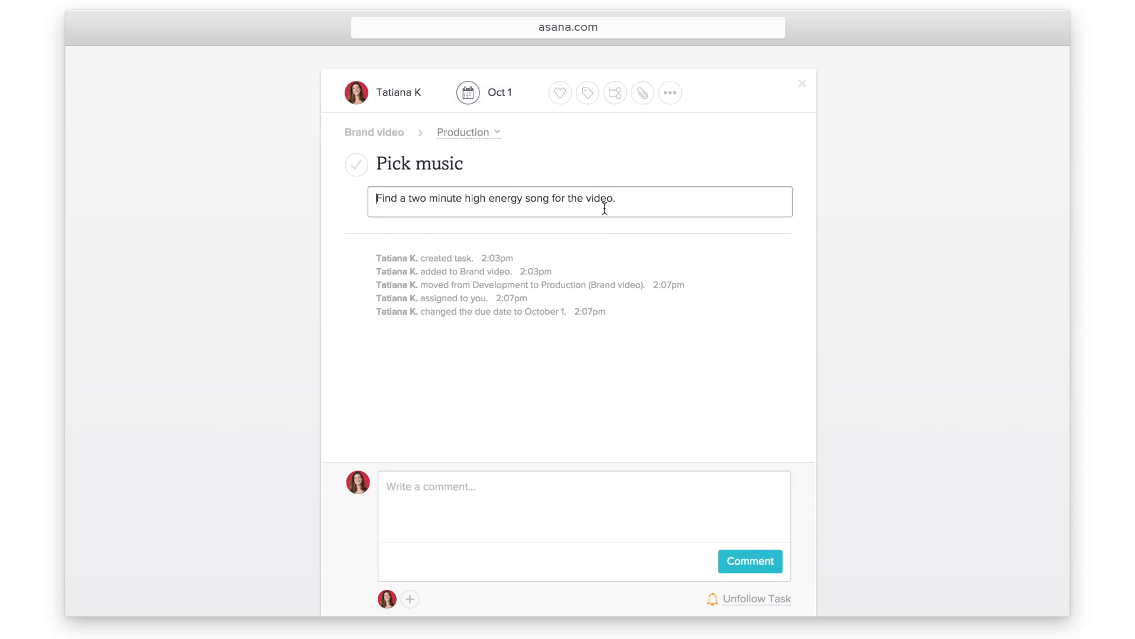
pyautogui.click(559, 95)
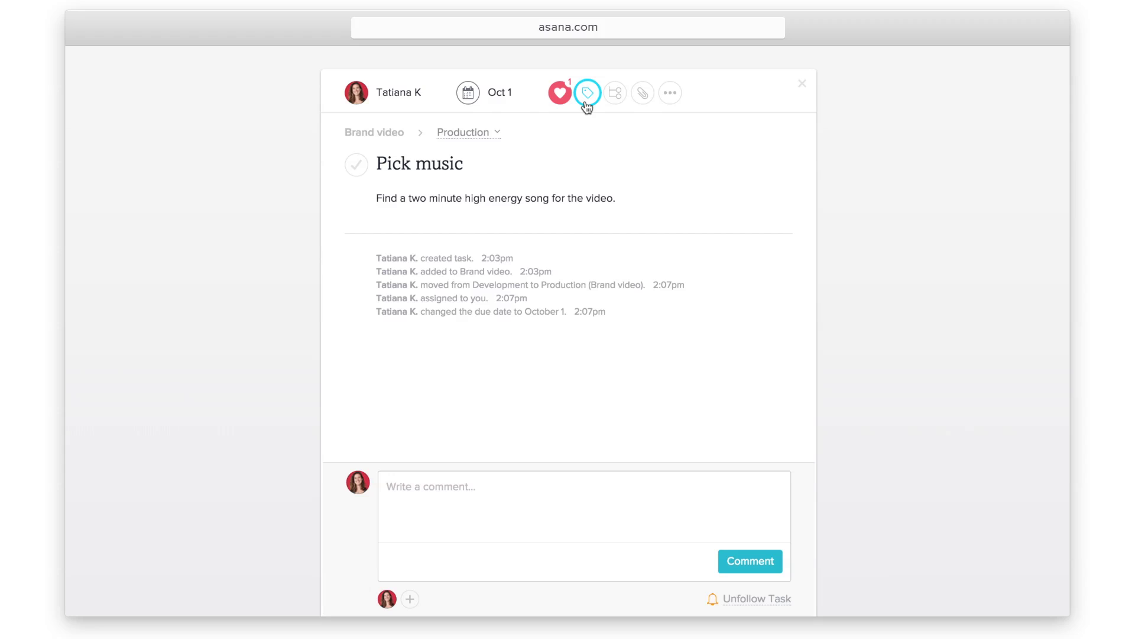
pyautogui.click(586, 104)
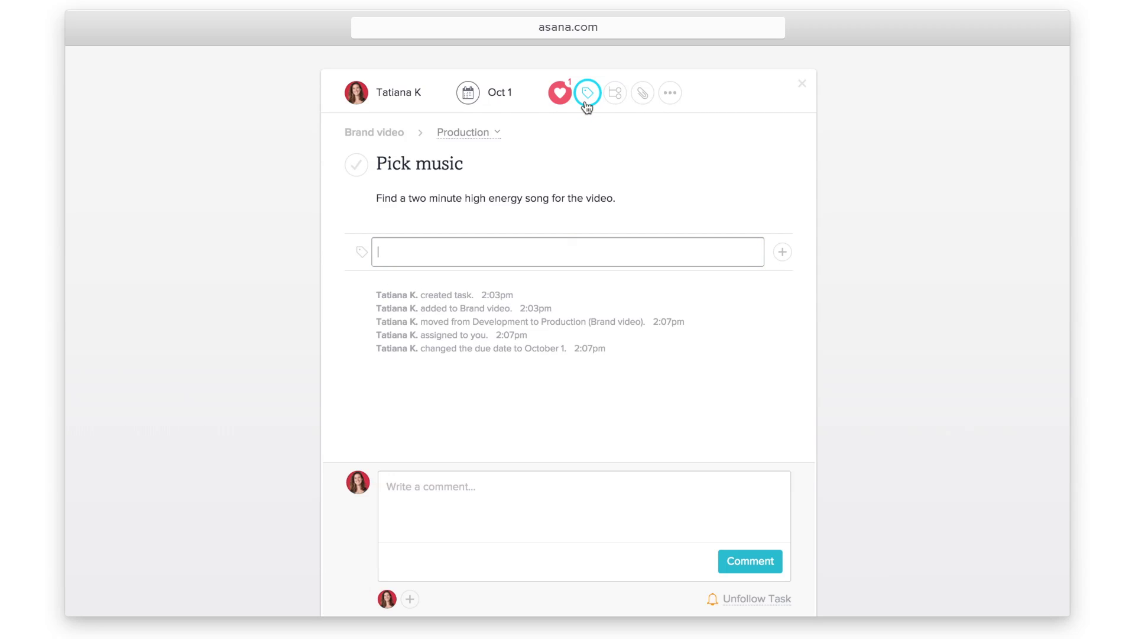
pyautogui.write('website')
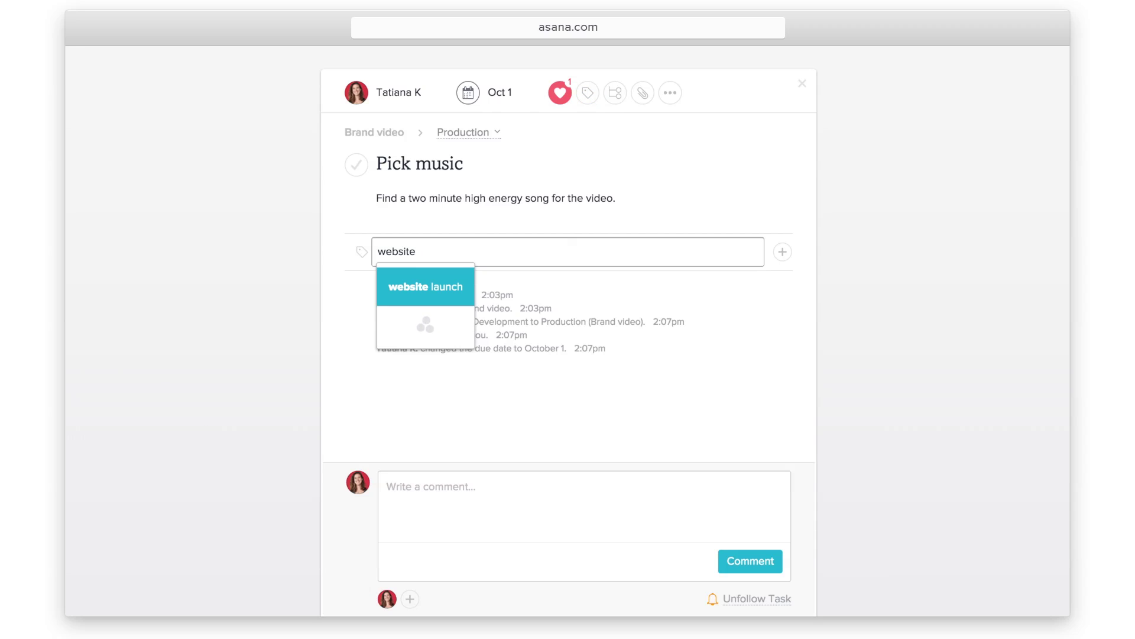
pyautogui.click(462, 284)
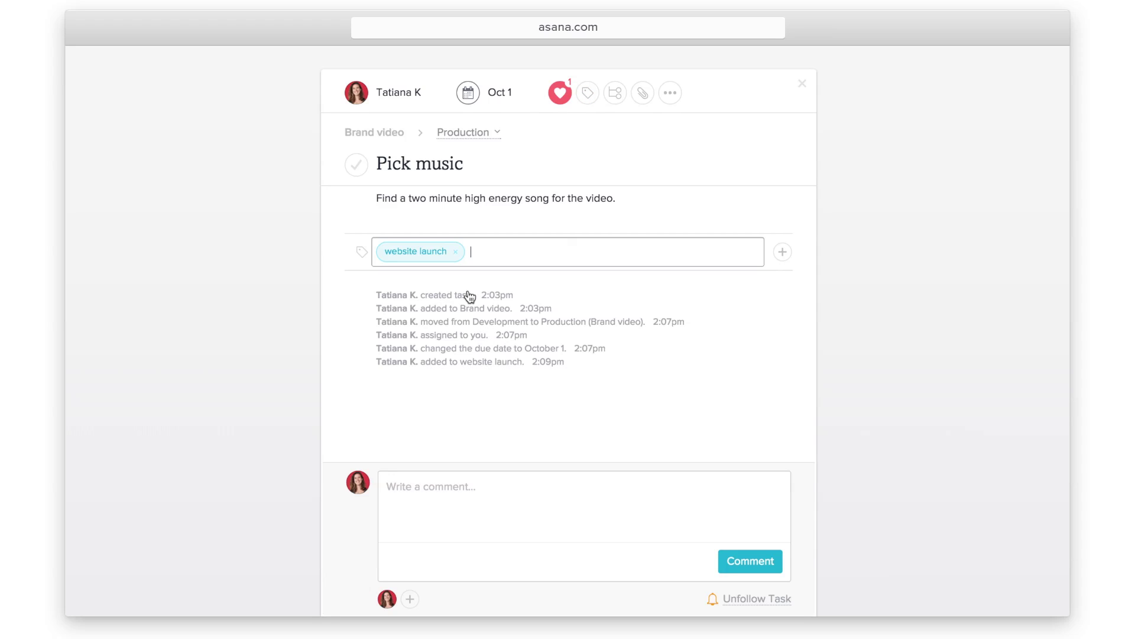
# - Add subtask 'Brainstorm songs', due tomorrow and assigned to the suggested teammate
pyautogui.click(615, 106)
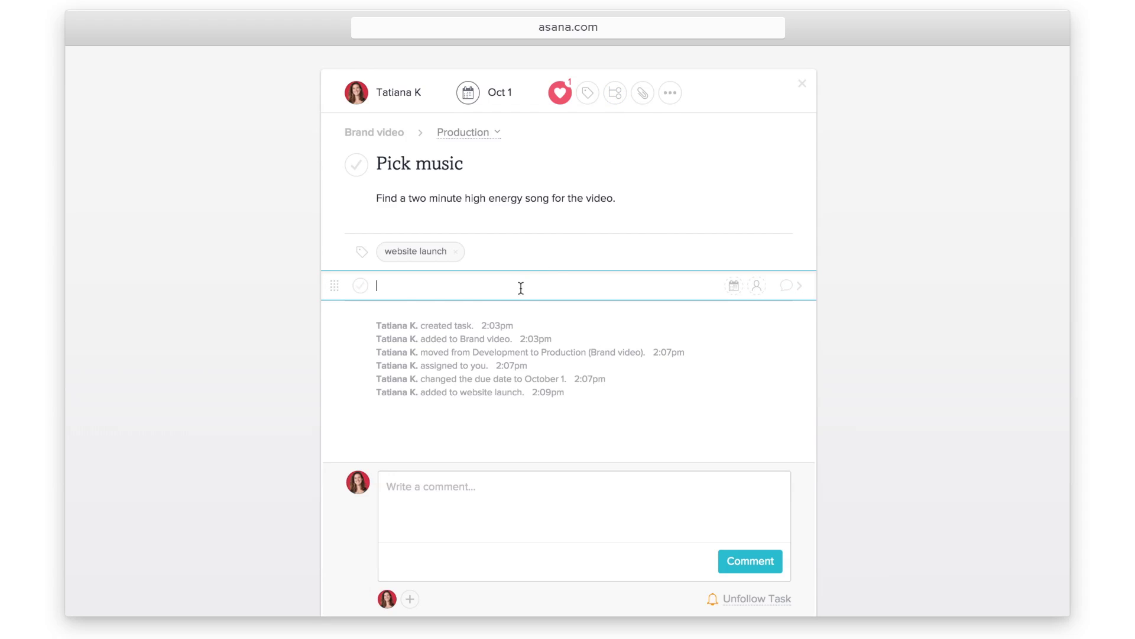
pyautogui.write('Brainstorm songs')
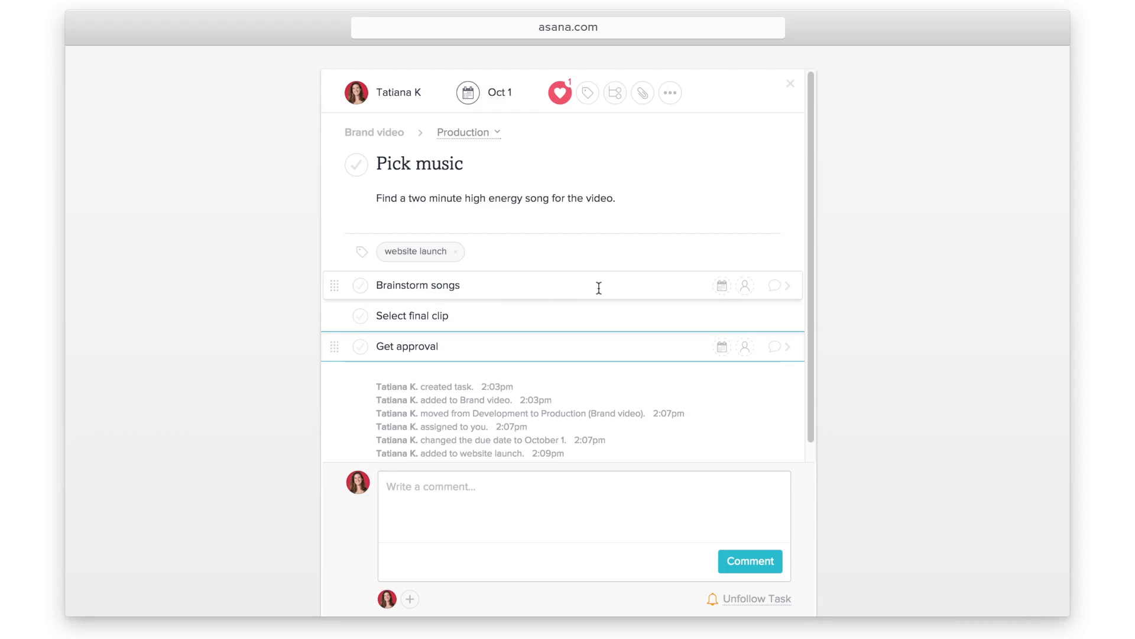
pyautogui.click(722, 285)
pyautogui.click(821, 404)
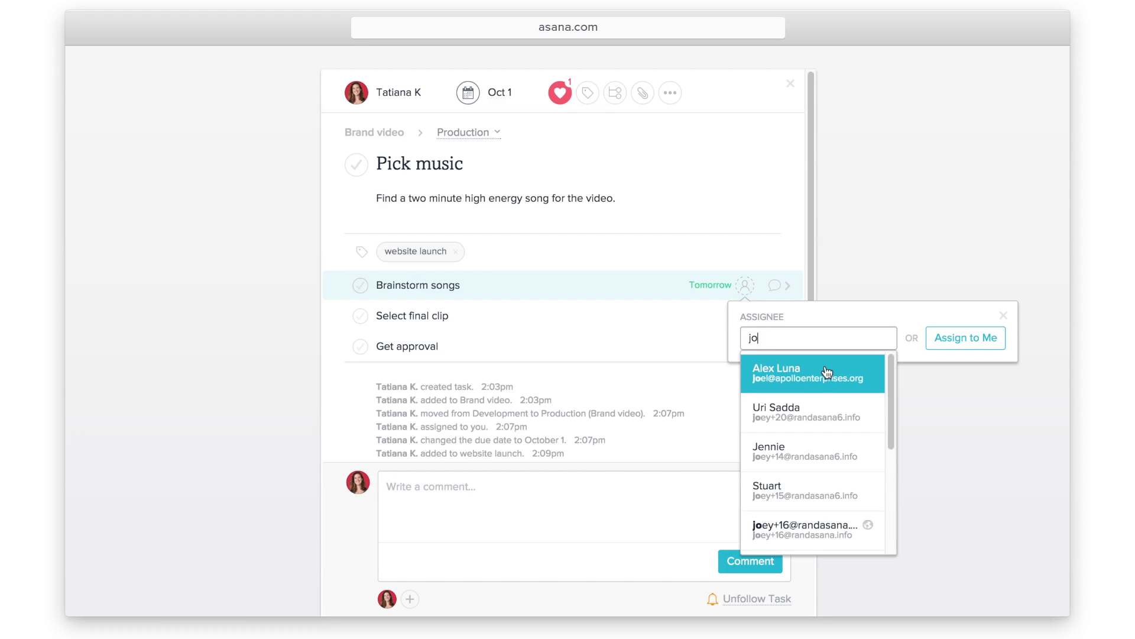
pyautogui.click(826, 372)
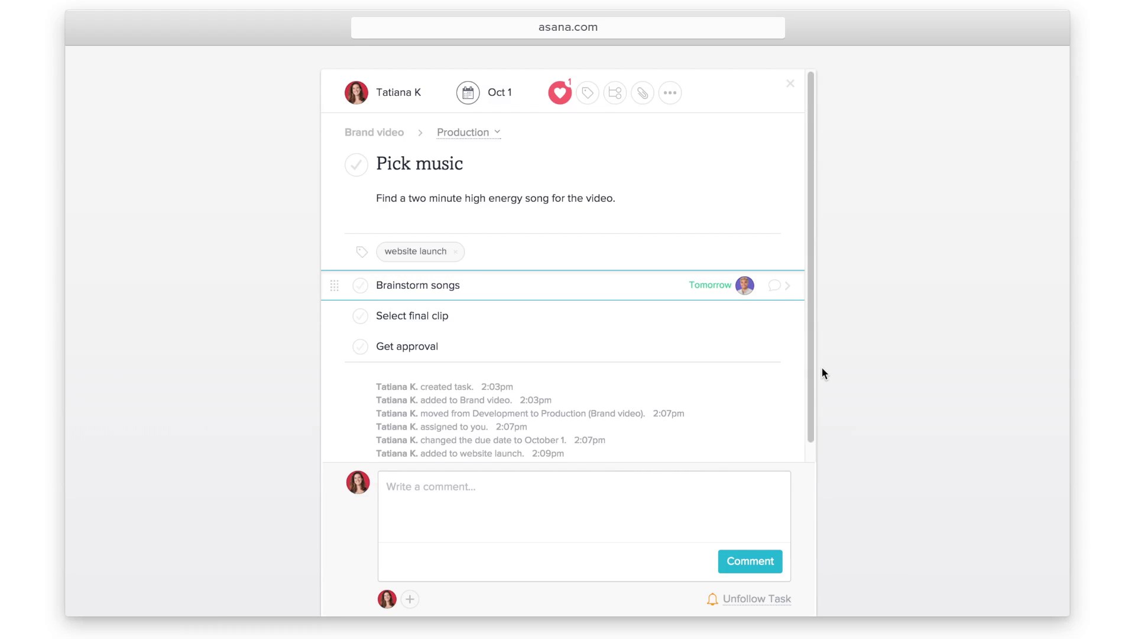
# - Attach 213_full_out-of-the-bubble_0151.mp3 from the computer to the Pick music task
pyautogui.click(644, 93)
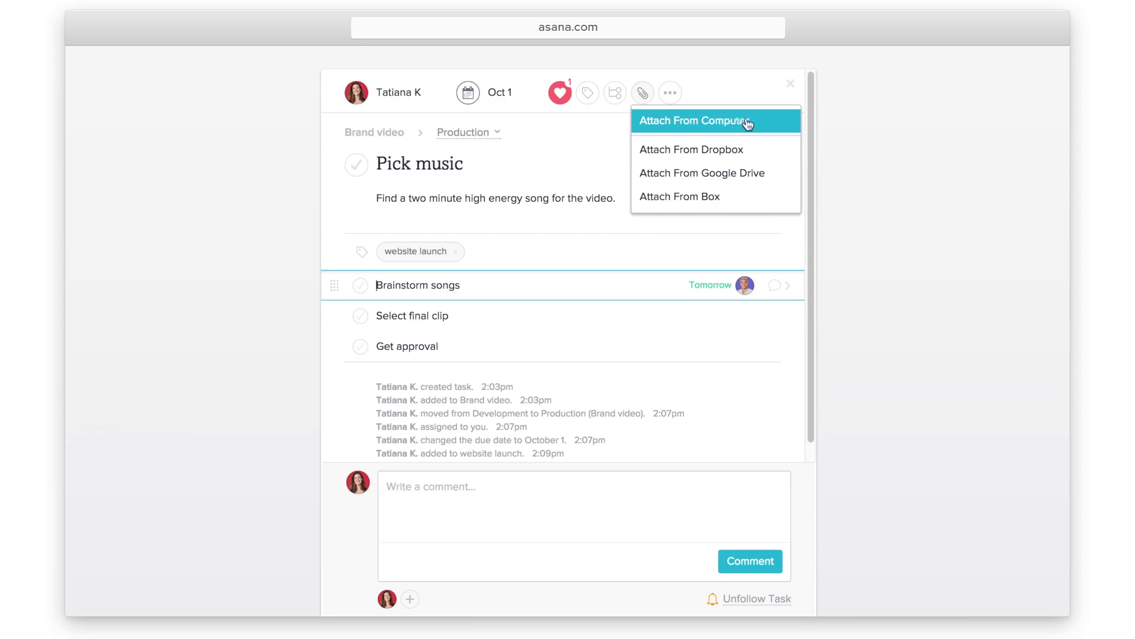
pyautogui.click(786, 133)
pyautogui.click(813, 324)
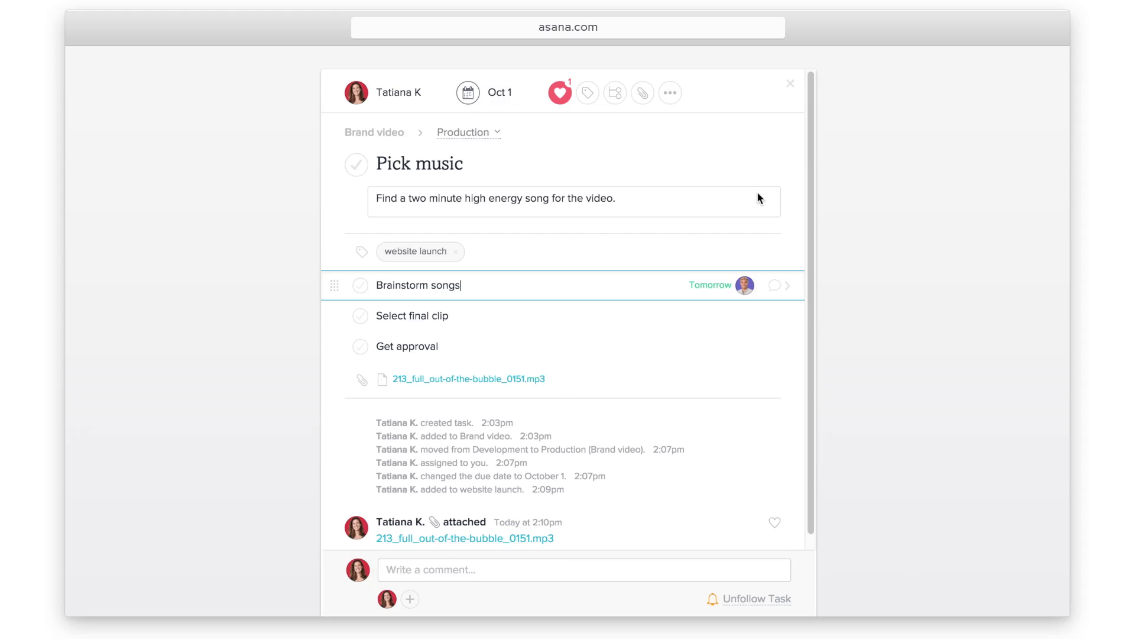
pyautogui.click(672, 94)
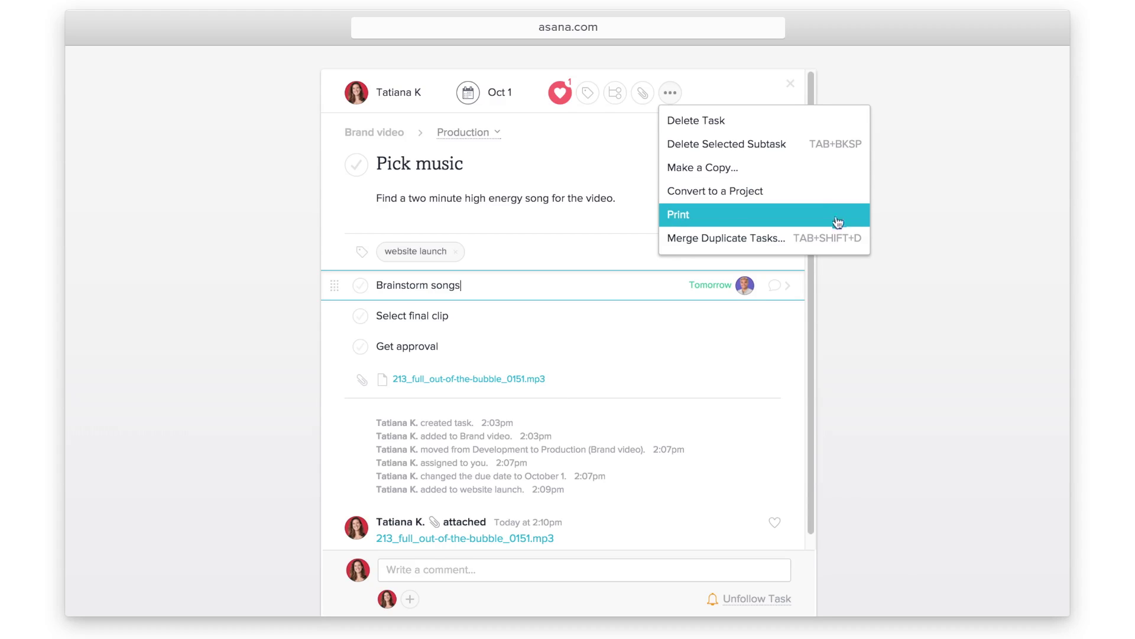
pyautogui.click(829, 270)
# - Comment 'Who knows music well?' on Pick music, undoing and correcting the misspelled first post
pyautogui.click(443, 569)
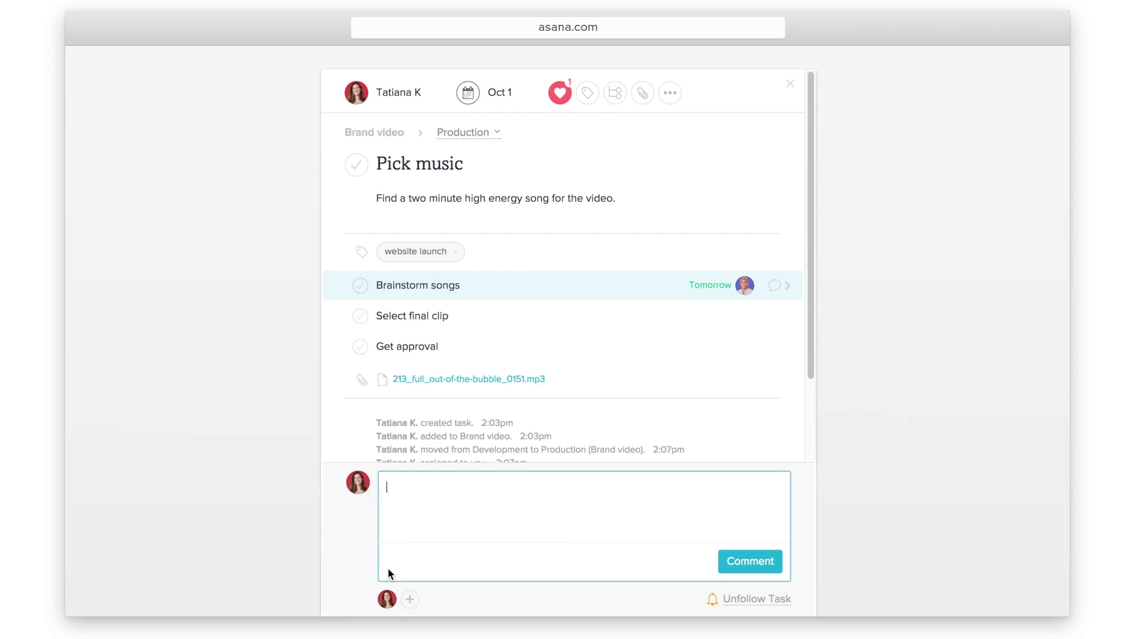
pyautogui.write('Who knows musicaaa welllll?')
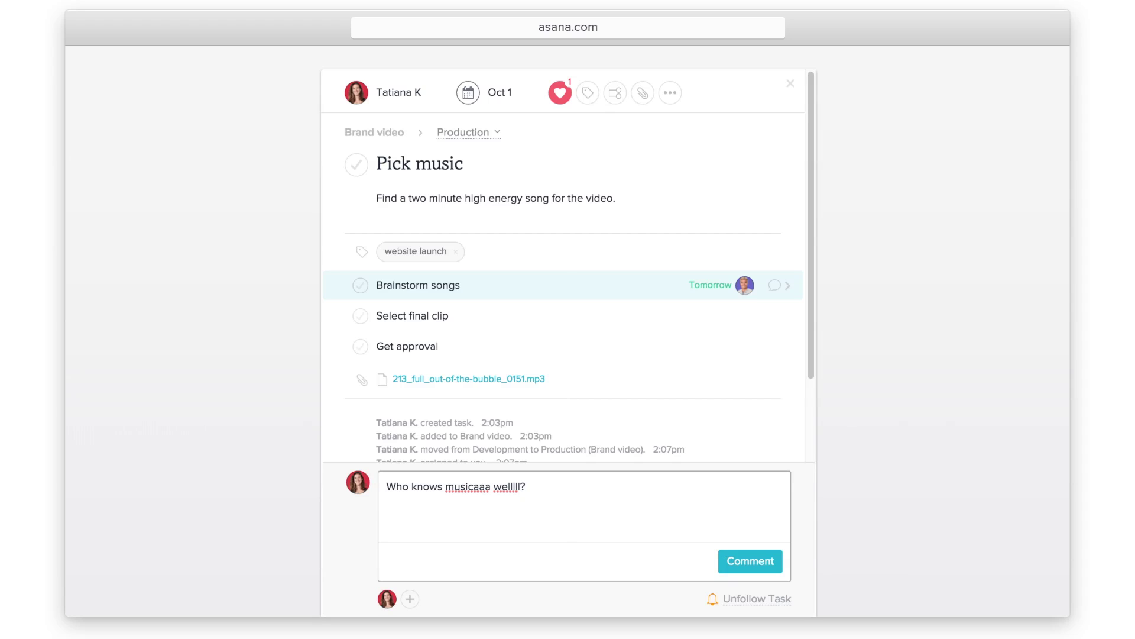
pyautogui.click(722, 566)
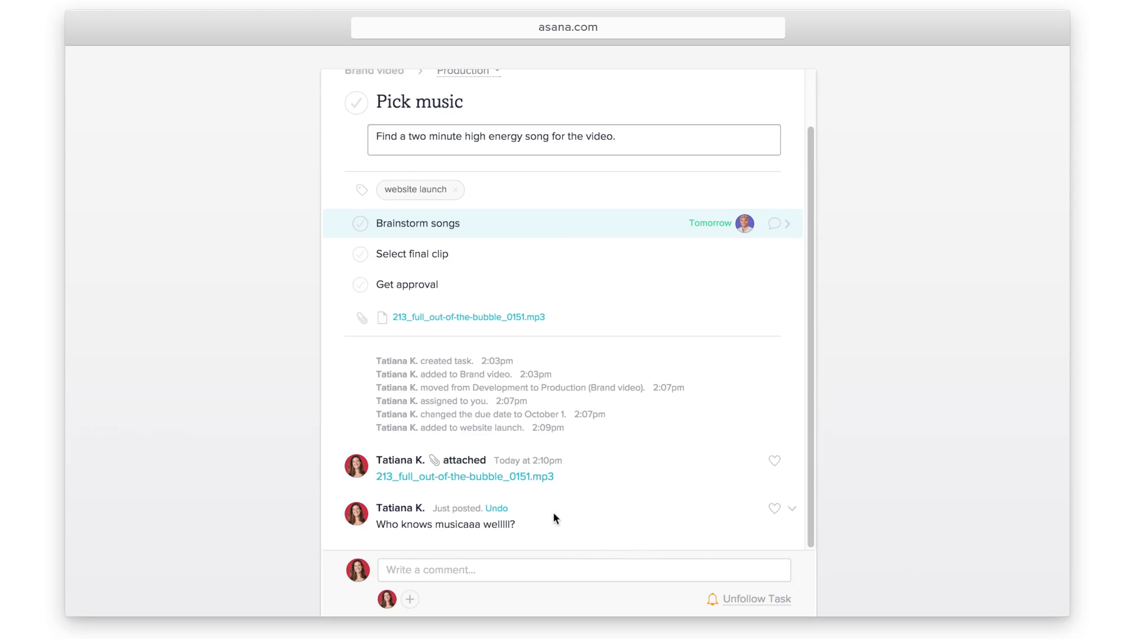
pyautogui.click(497, 508)
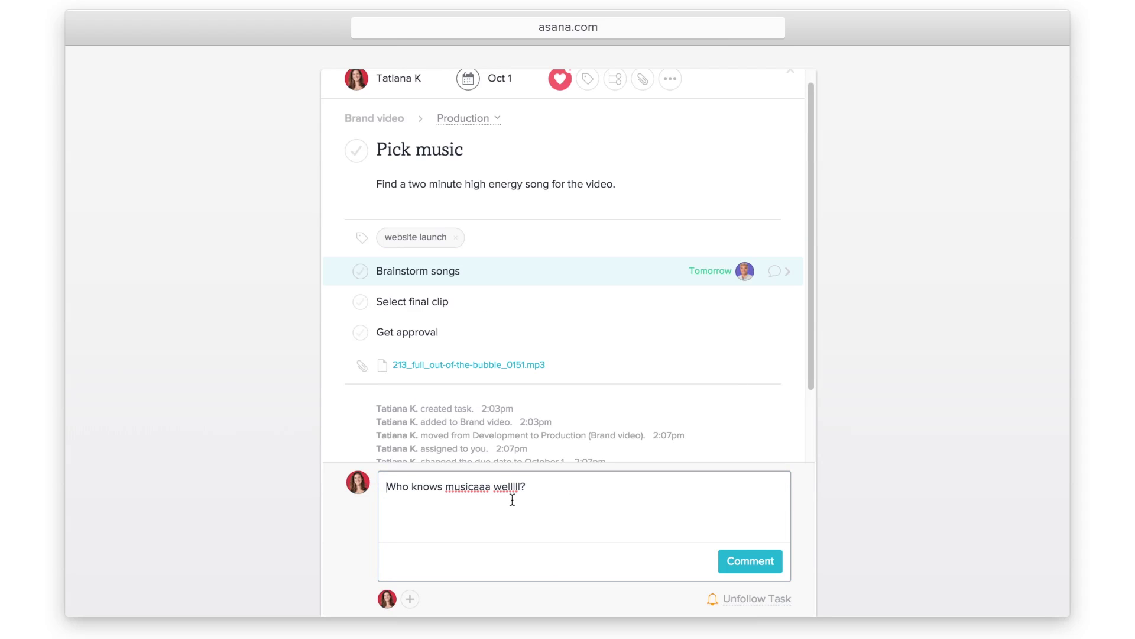
pyautogui.press('BackSpace')
pyautogui.press('BackSpace')
pyautogui.press('BackSpace')
pyautogui.press('BackSpace')
pyautogui.press('BackSpace')
pyautogui.press('BackSpace')
pyautogui.press('BackSpace')
pyautogui.press('BackSpace')
pyautogui.press('BackSpace')
pyautogui.press('BackSpace')
pyautogui.write('well?')
pyautogui.click(725, 559)
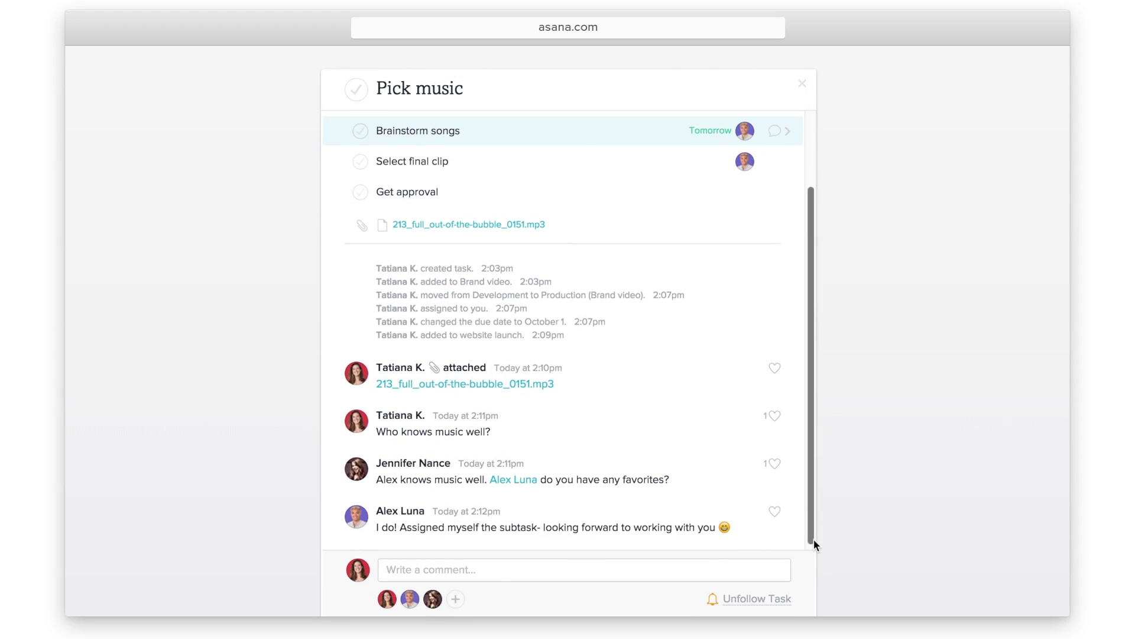
pyautogui.scroll(-1, 814, 539)
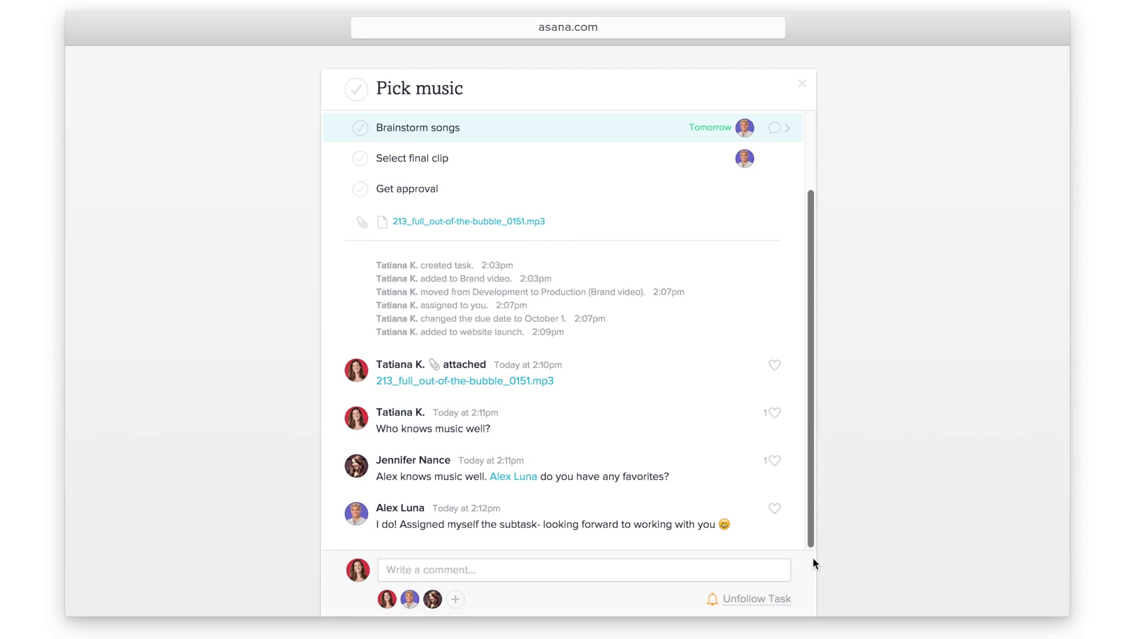
# - Heart the music-expert reply and the subtask-taking reply, then pin the latter to the top
pyautogui.click(776, 464)
pyautogui.click(775, 512)
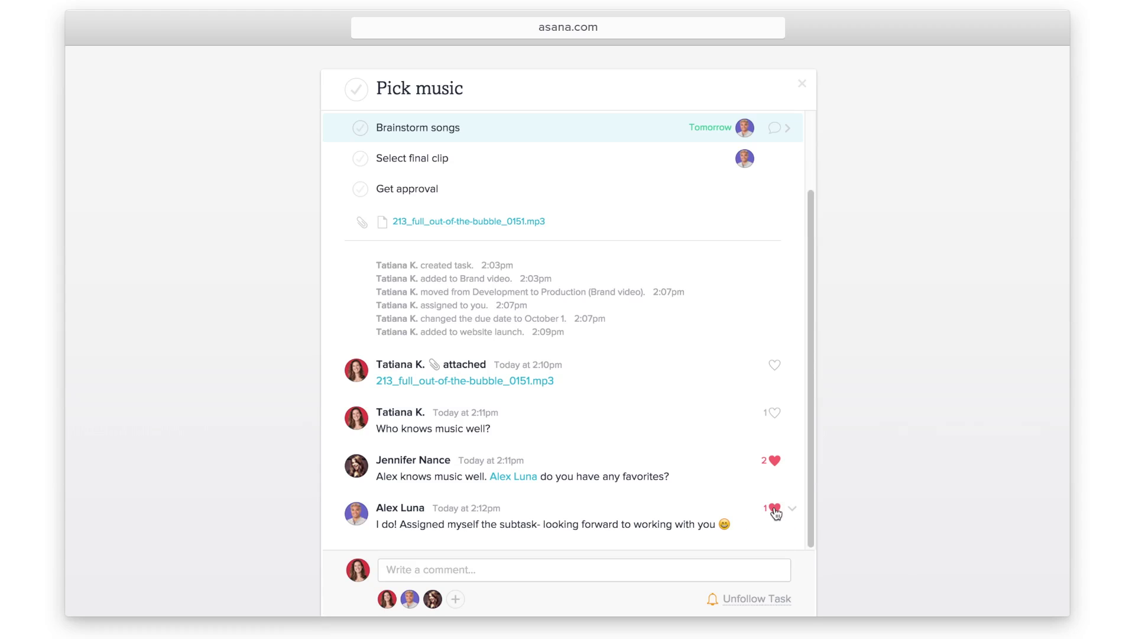
pyautogui.click(792, 510)
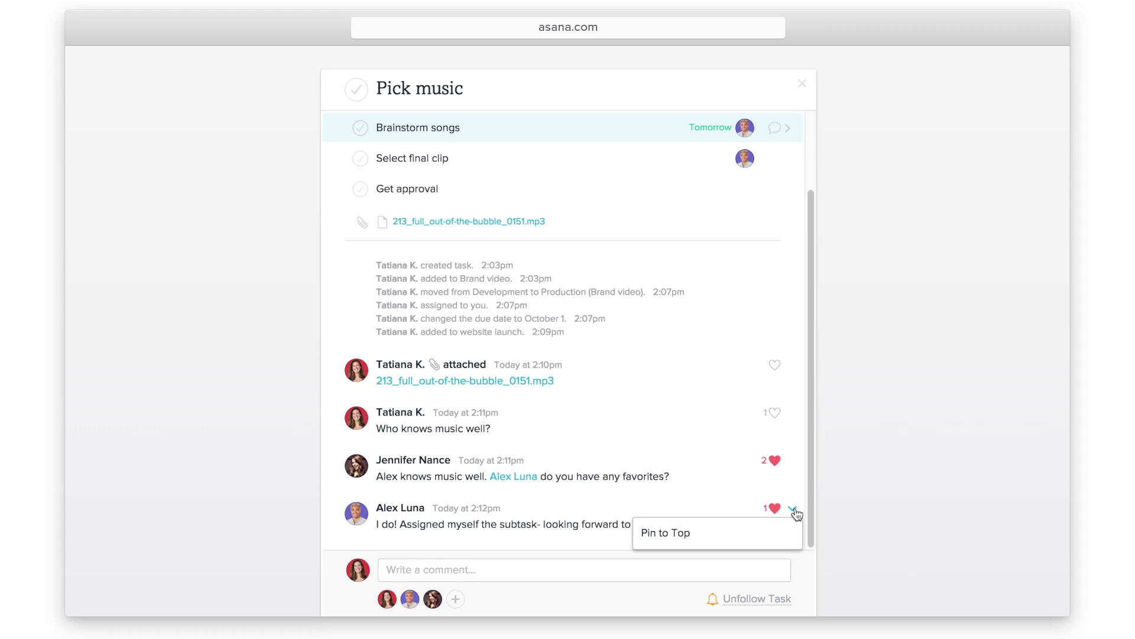
pyautogui.click(770, 534)
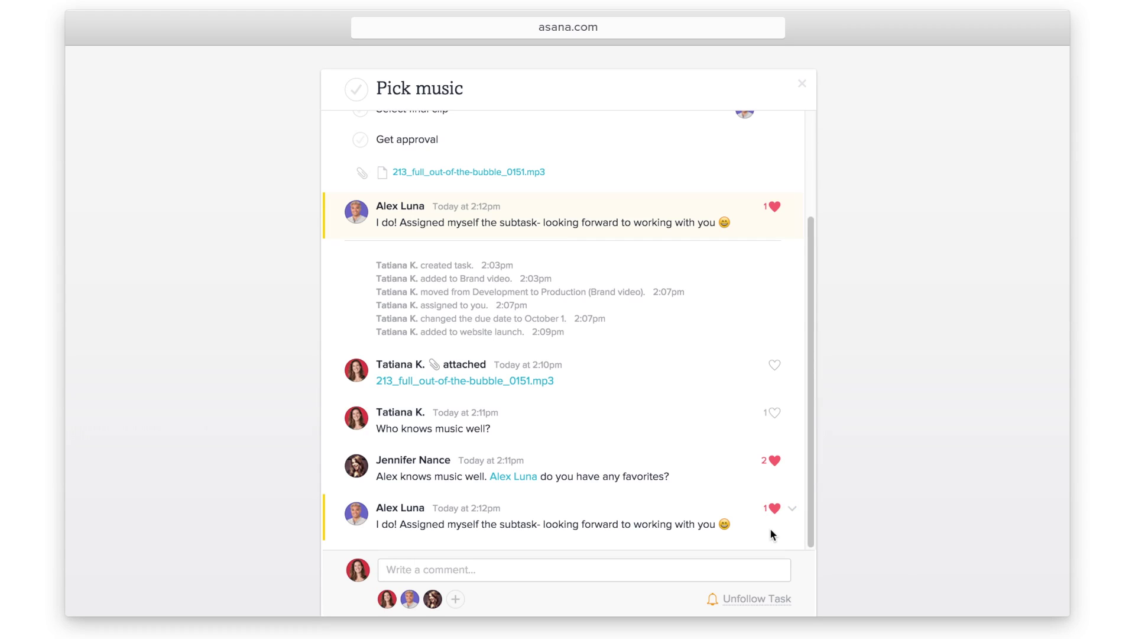
# - Add a fourth teammate as a follower of Pick music, then return to the Brand video list
pyautogui.click(456, 599)
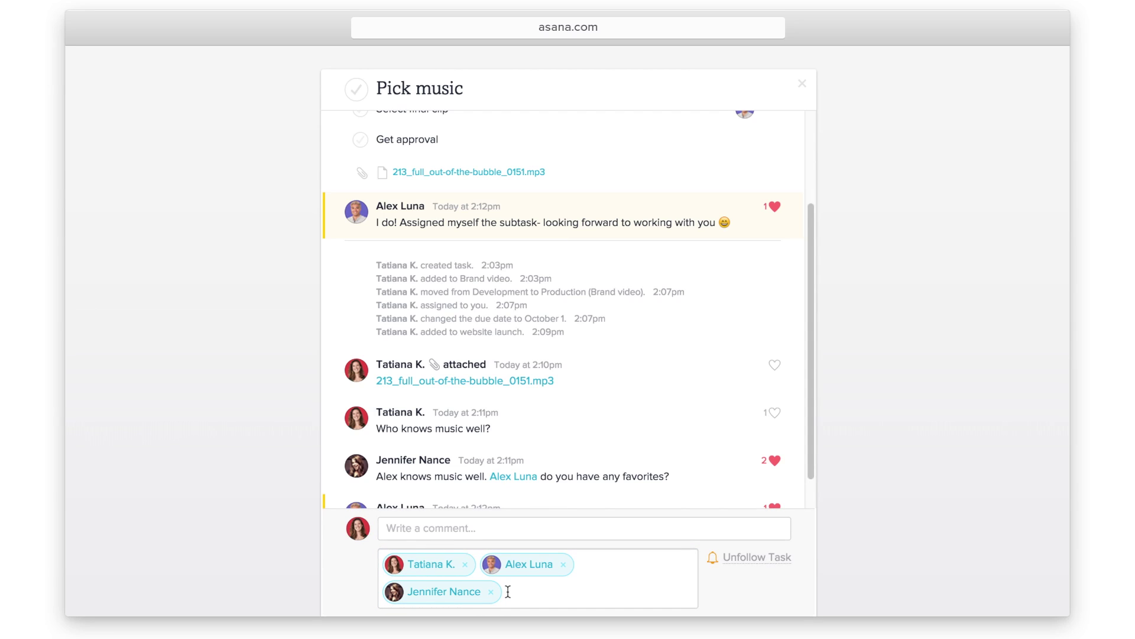
pyautogui.write('j')
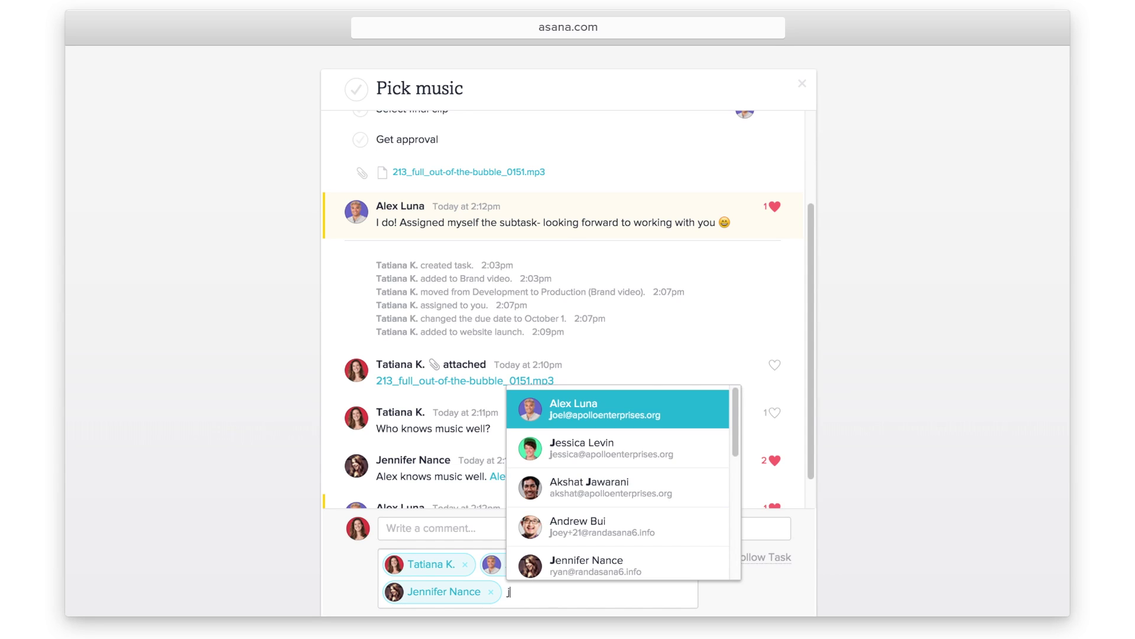
pyautogui.write('essica')
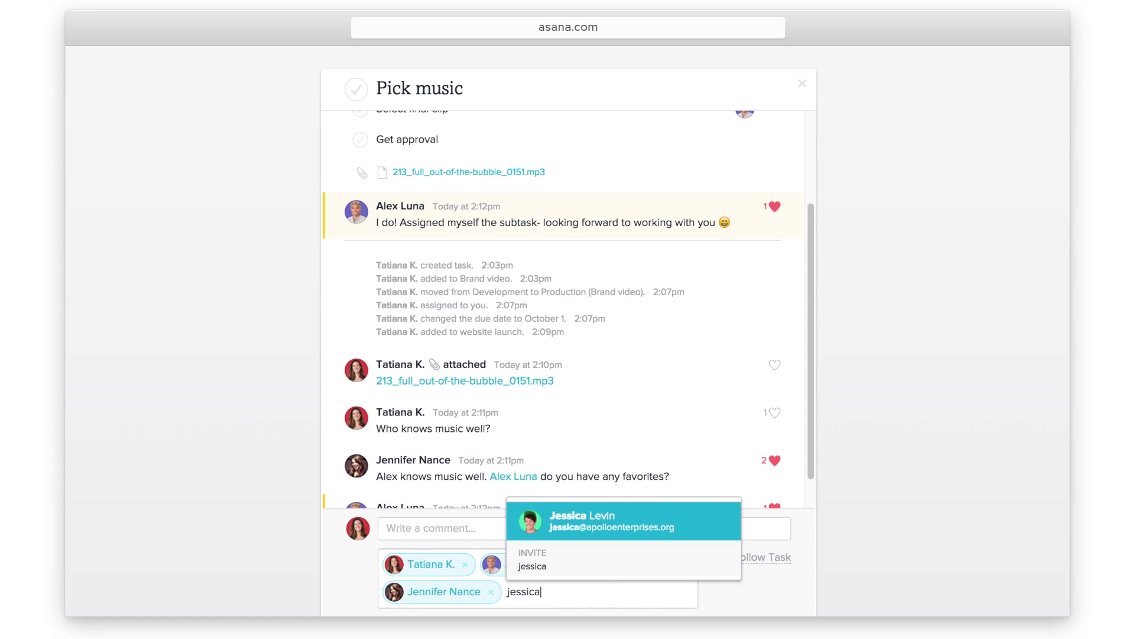
pyautogui.press('Return')
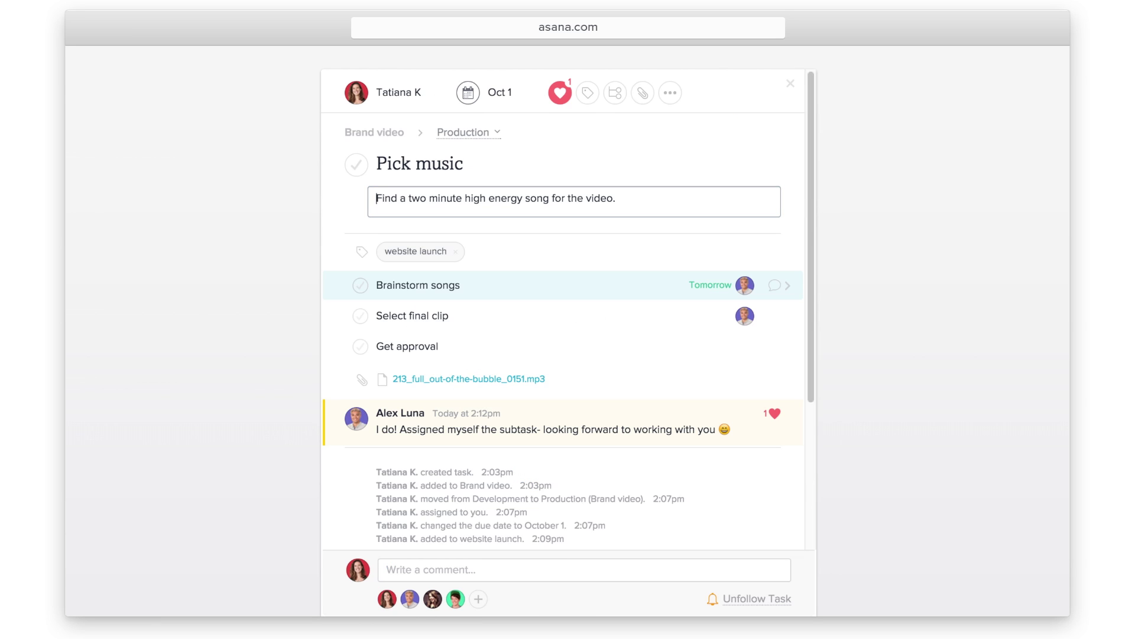
pyautogui.click(791, 86)
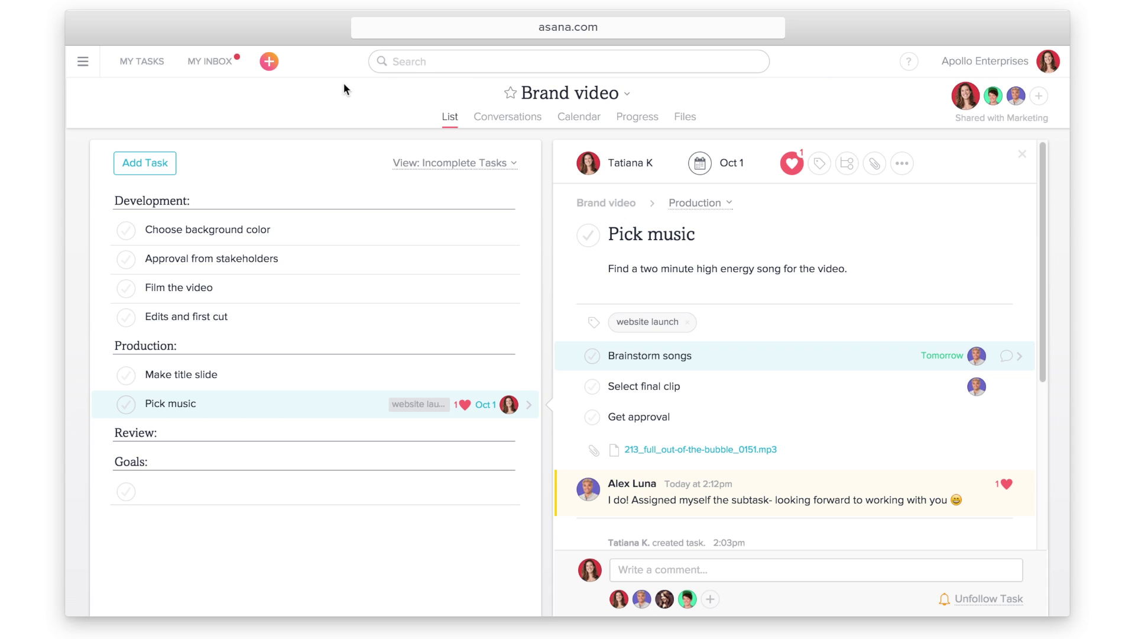
# - Open the quick-add menu and dismiss it without adding anything
pyautogui.click(271, 63)
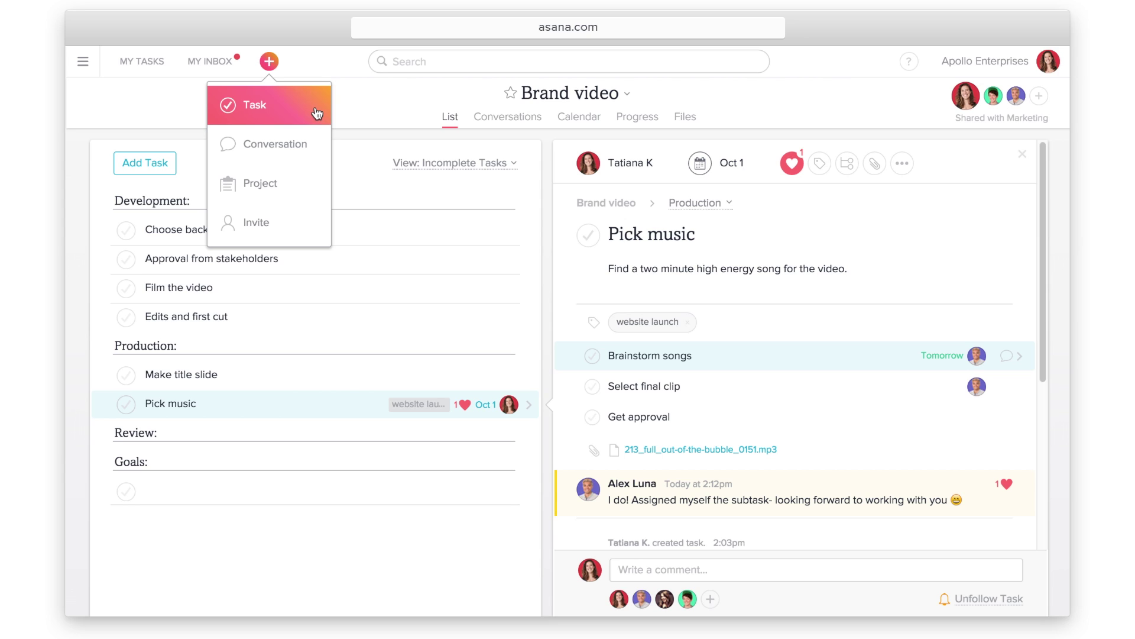
pyautogui.click(398, 87)
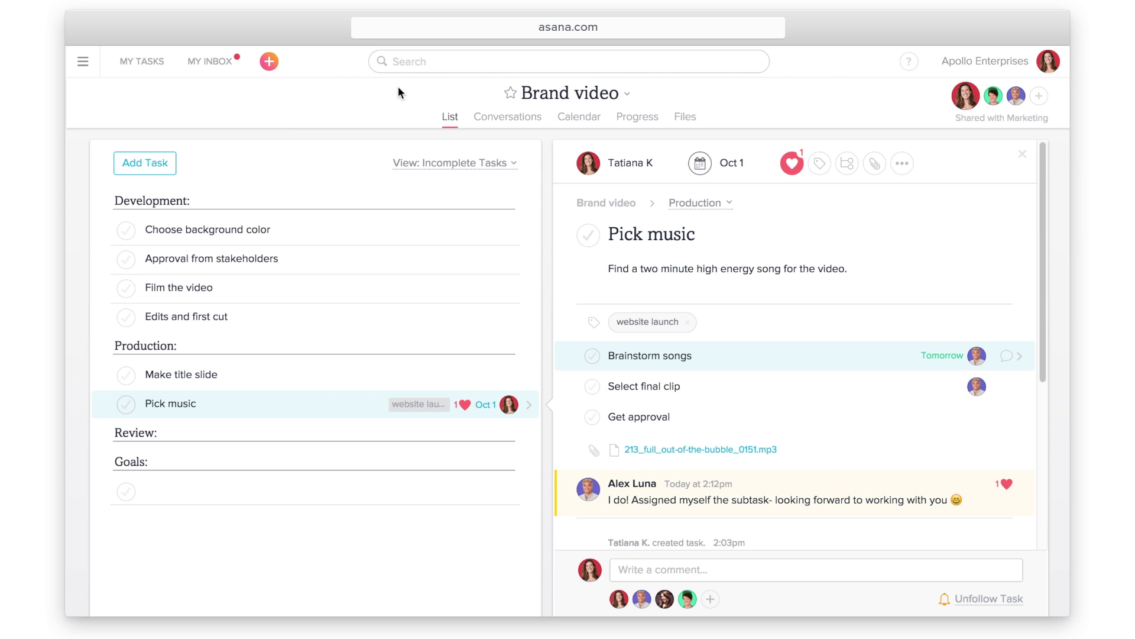